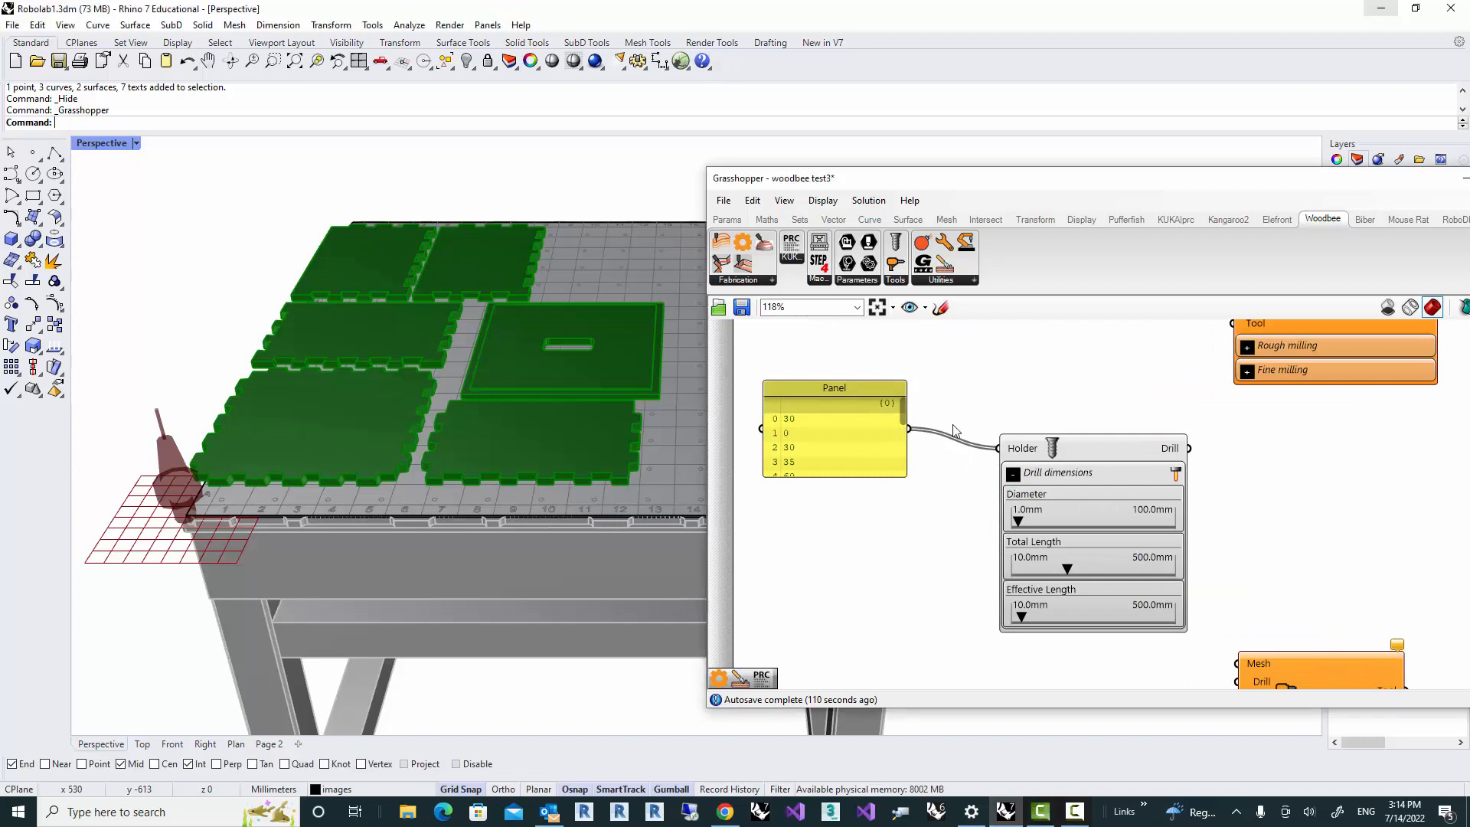
Step: Connect the drill component's Drill output to the Tool input of the milling operation
right_click(932, 473)
click(1024, 417)
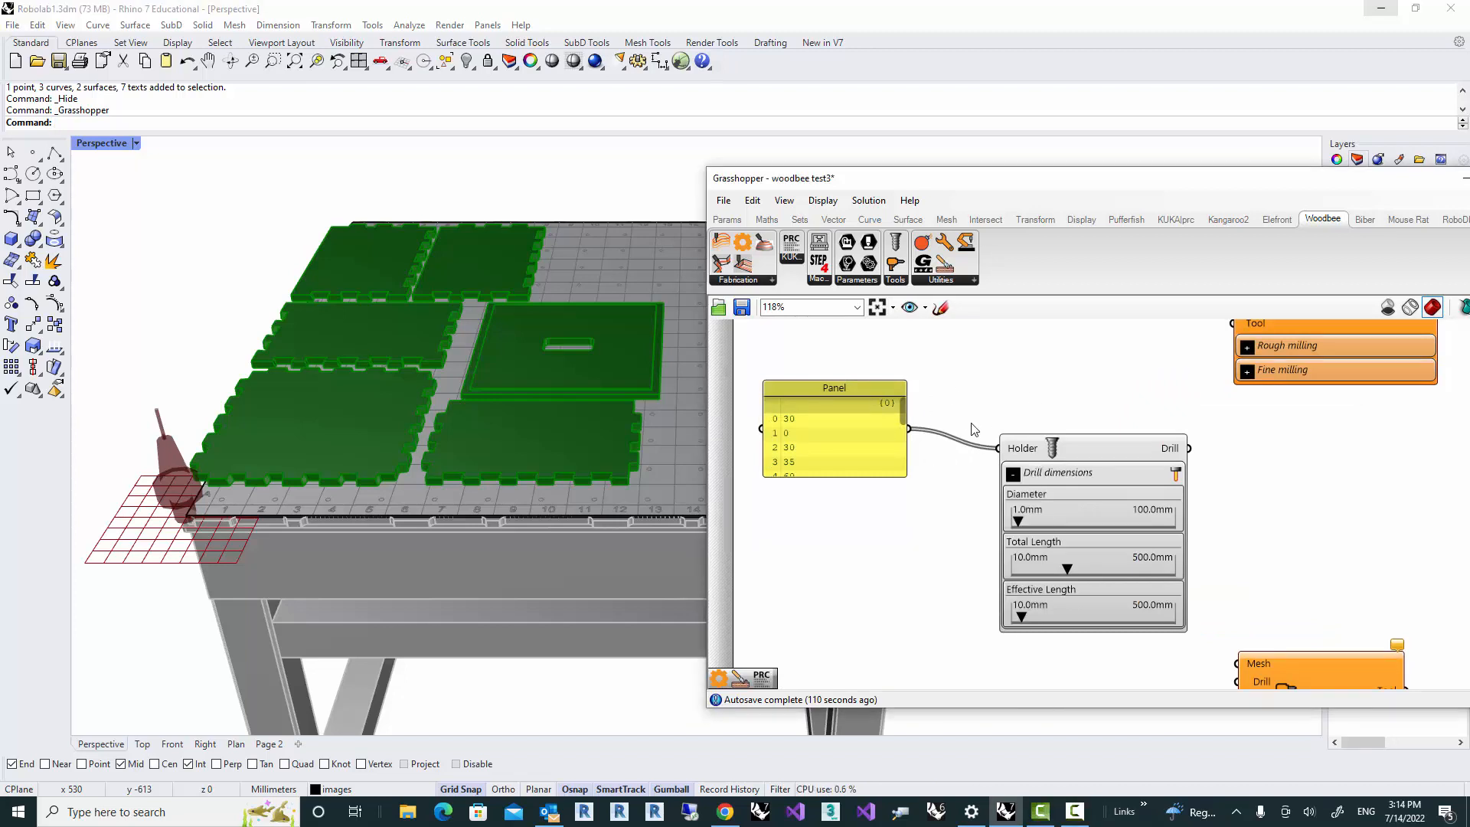
right_drag(974, 429, 944, 480)
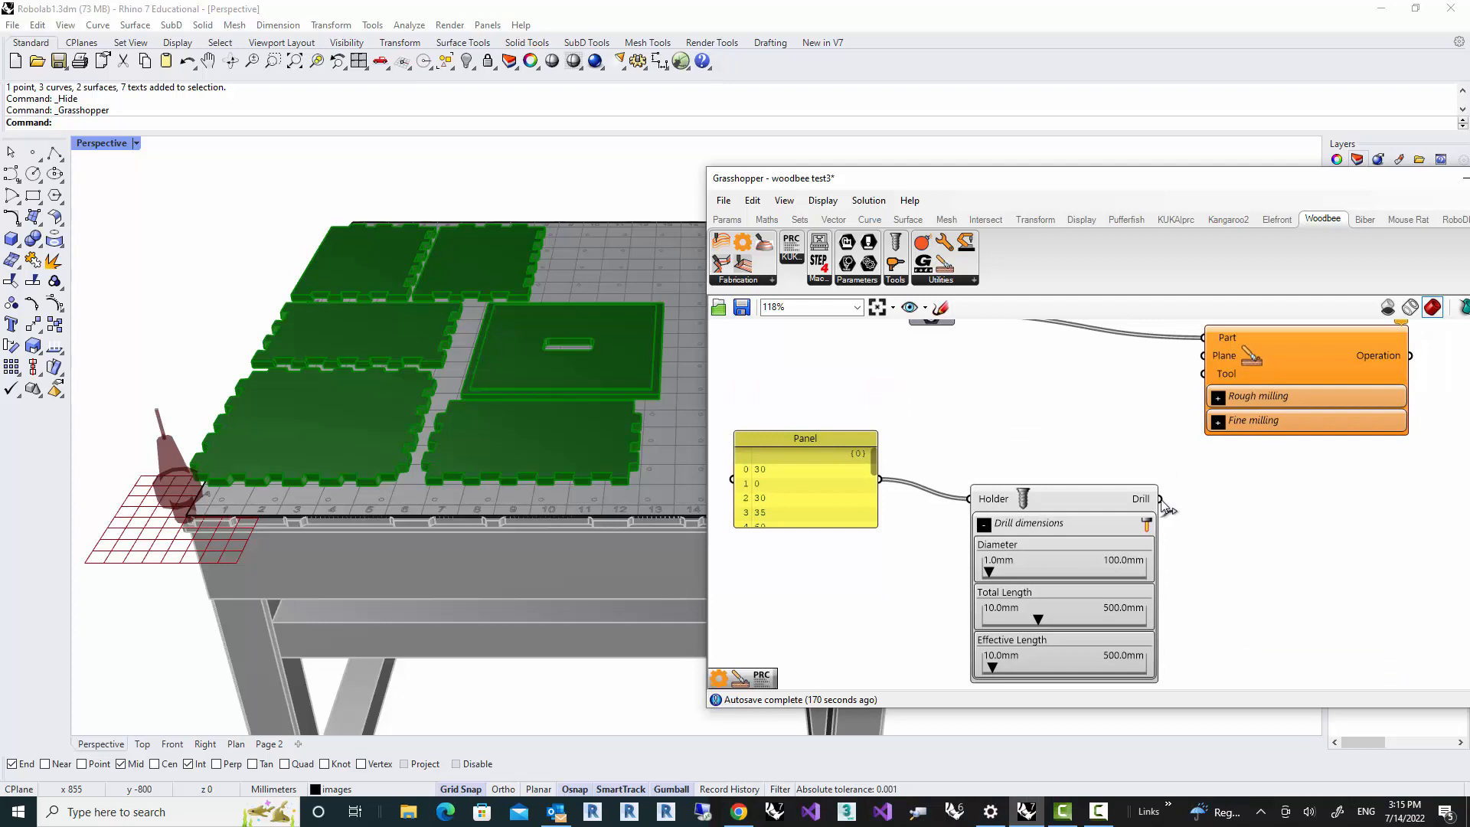
drag(1160, 499, 1205, 375)
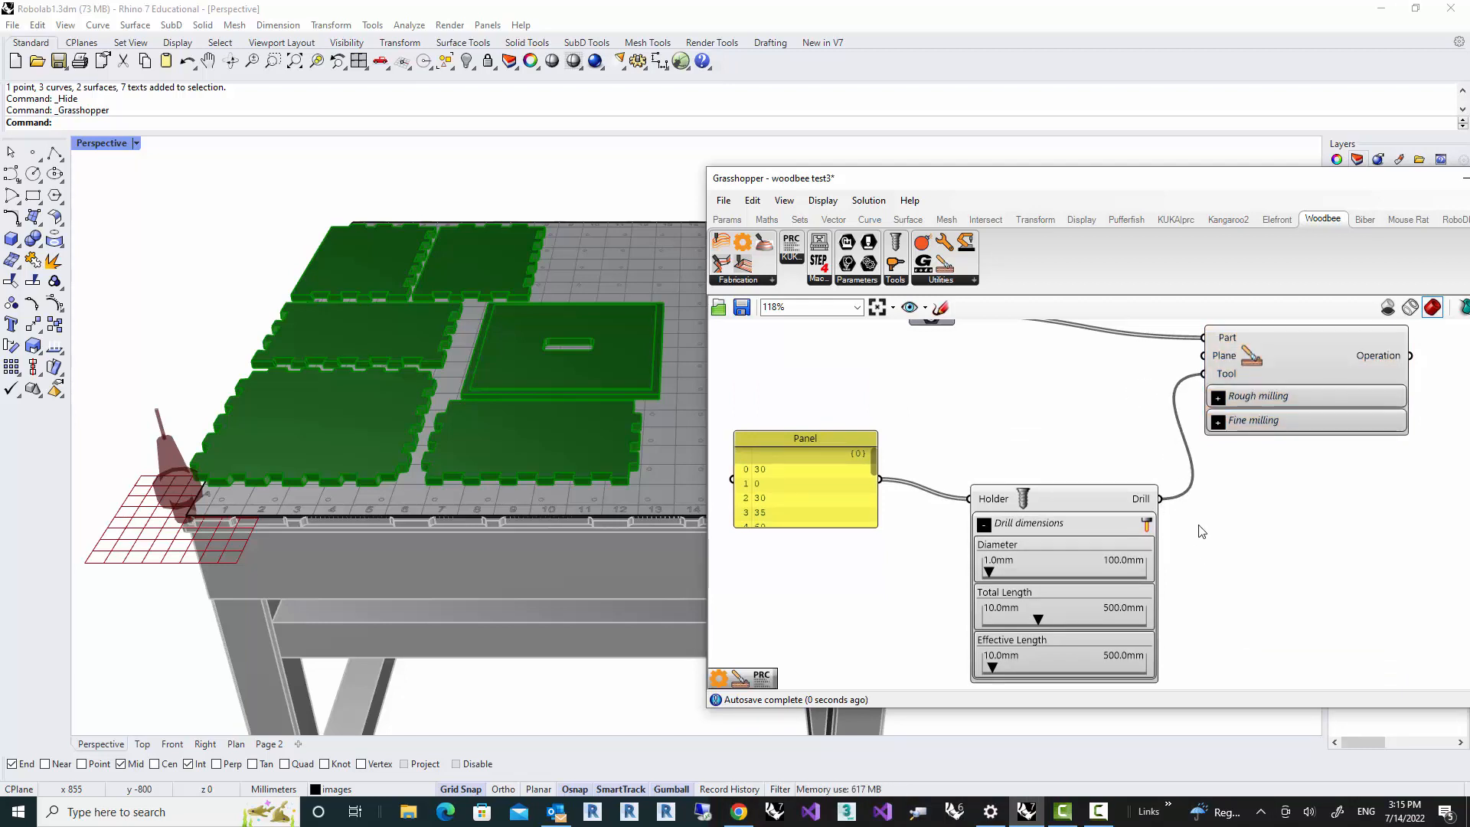
Step: Add a Tool-path simulator component beside the milling component and connect the milling Operation output to its Operation input
right_drag(1305, 475, 1150, 560)
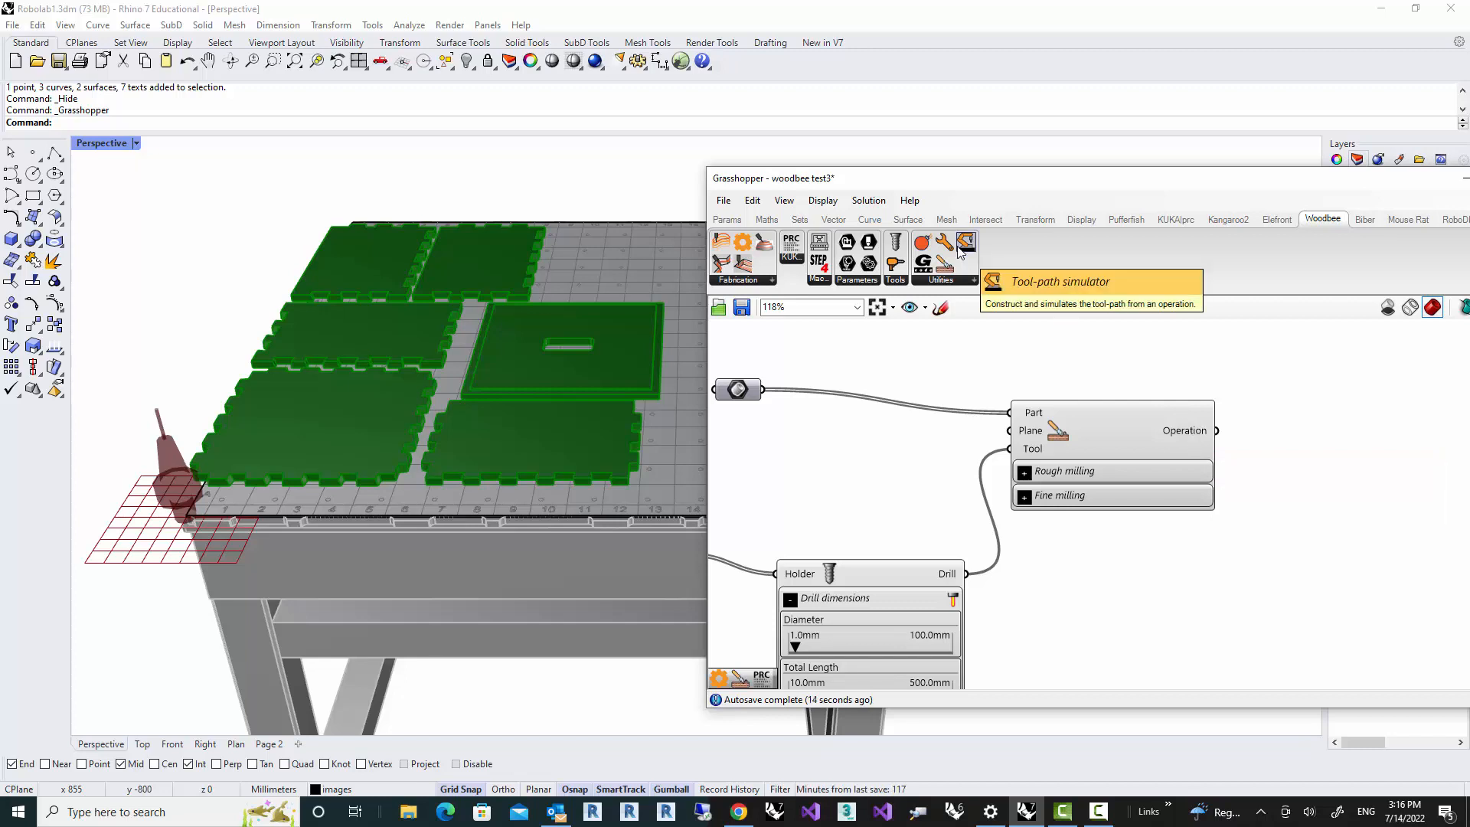
drag(960, 252, 1355, 456)
right_drag(1318, 511, 1135, 504)
drag(1214, 401, 1248, 430)
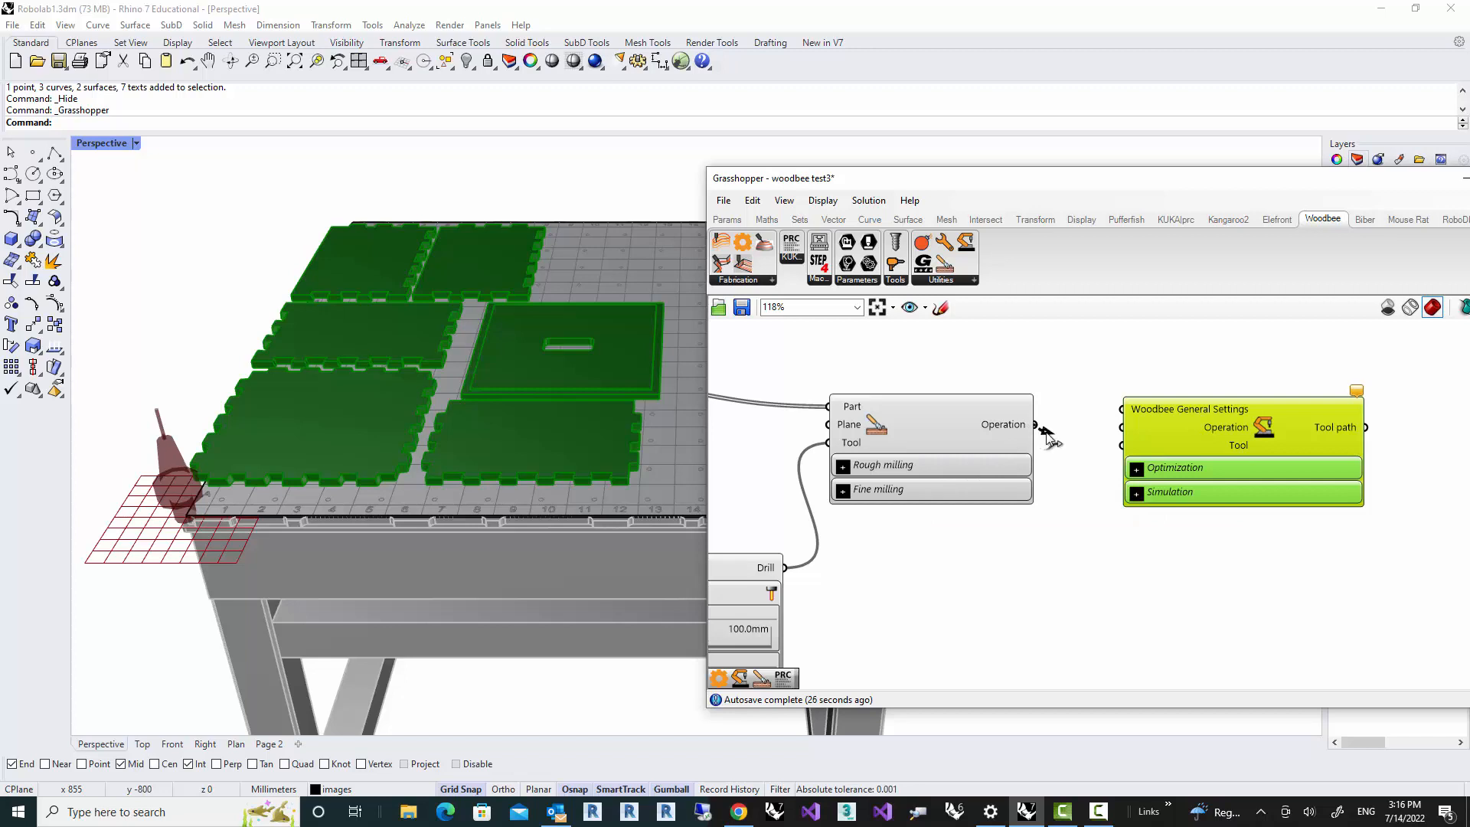
drag(1095, 441, 1122, 428)
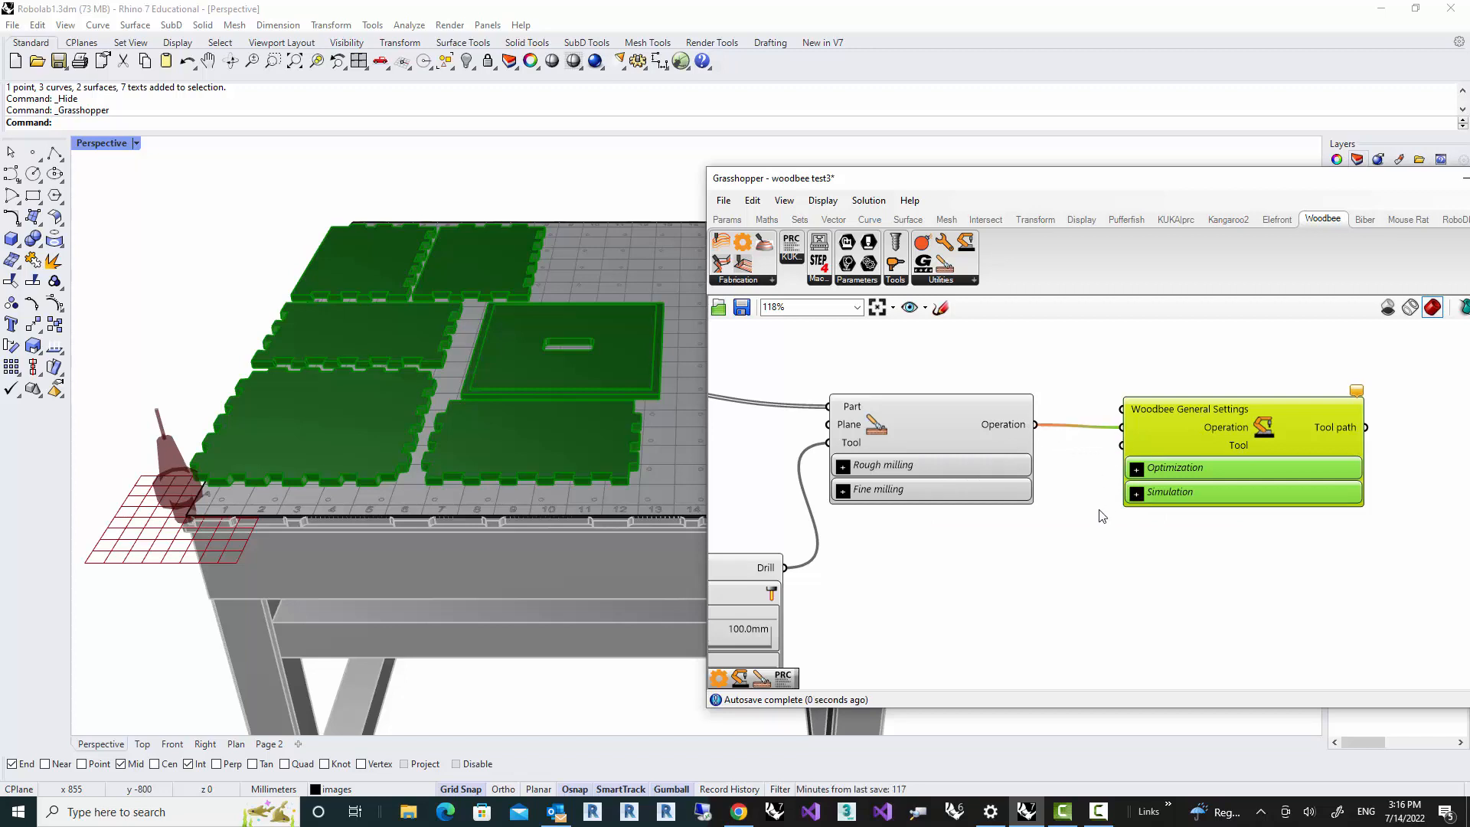
Step: Expand the milling component's Rough milling settings and enable Raw part
mouse_move(1110, 537)
right_down()
mouse_move(1130, 511)
mouse_move(1094, 522)
right_up()
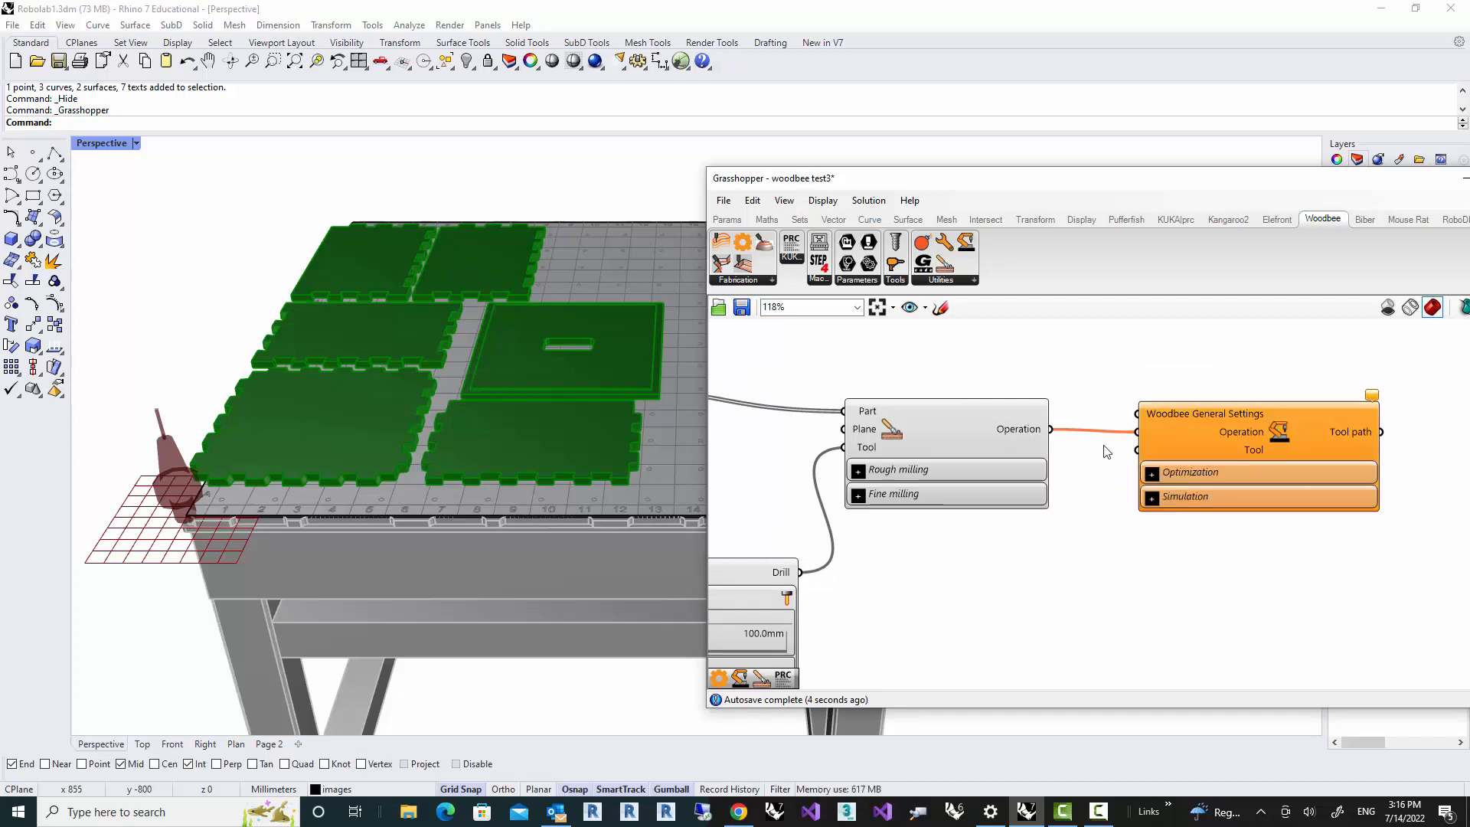
right_drag(481, 412, 428, 393)
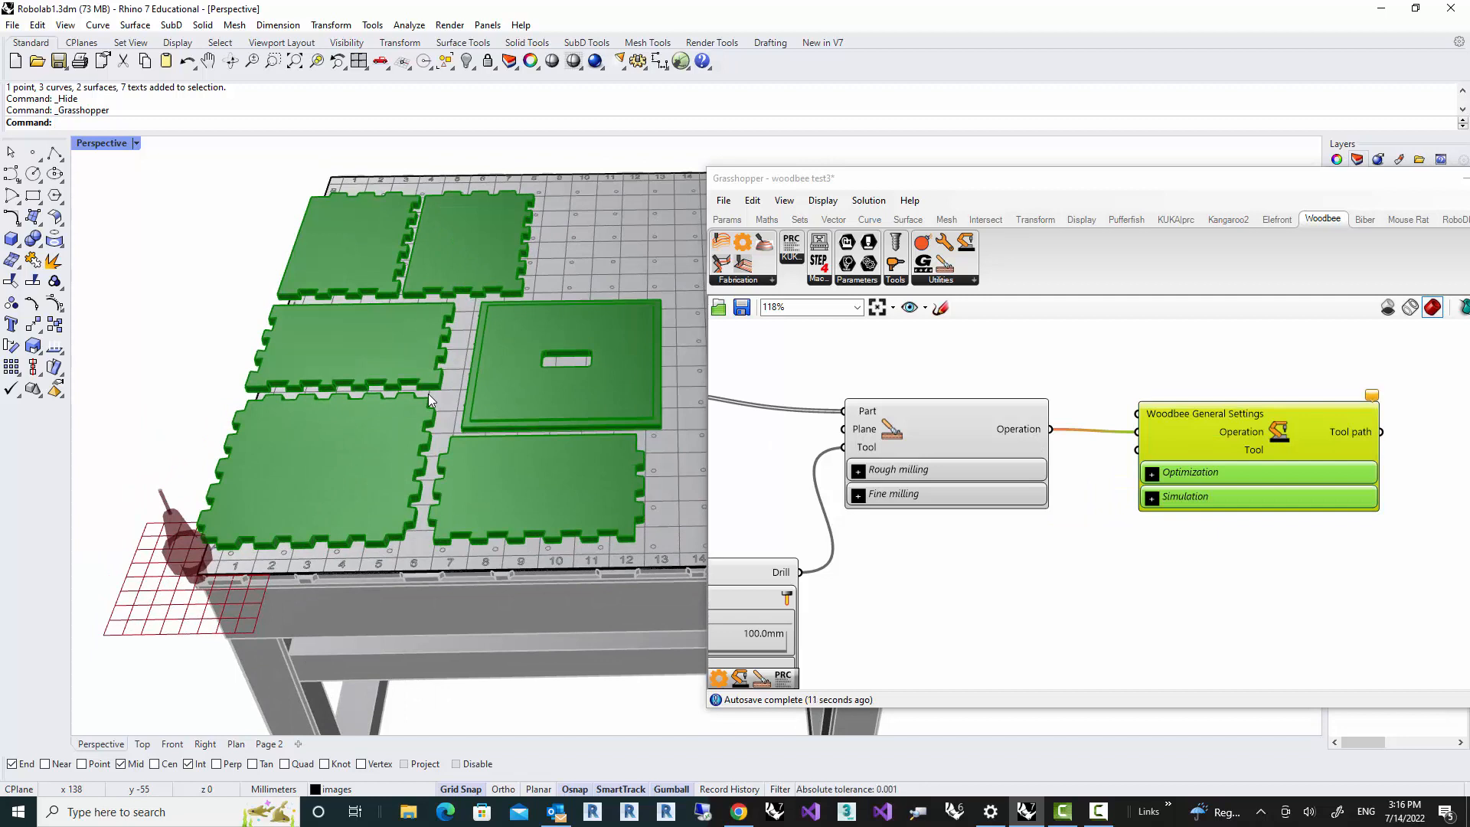
right_drag(980, 552, 1014, 553)
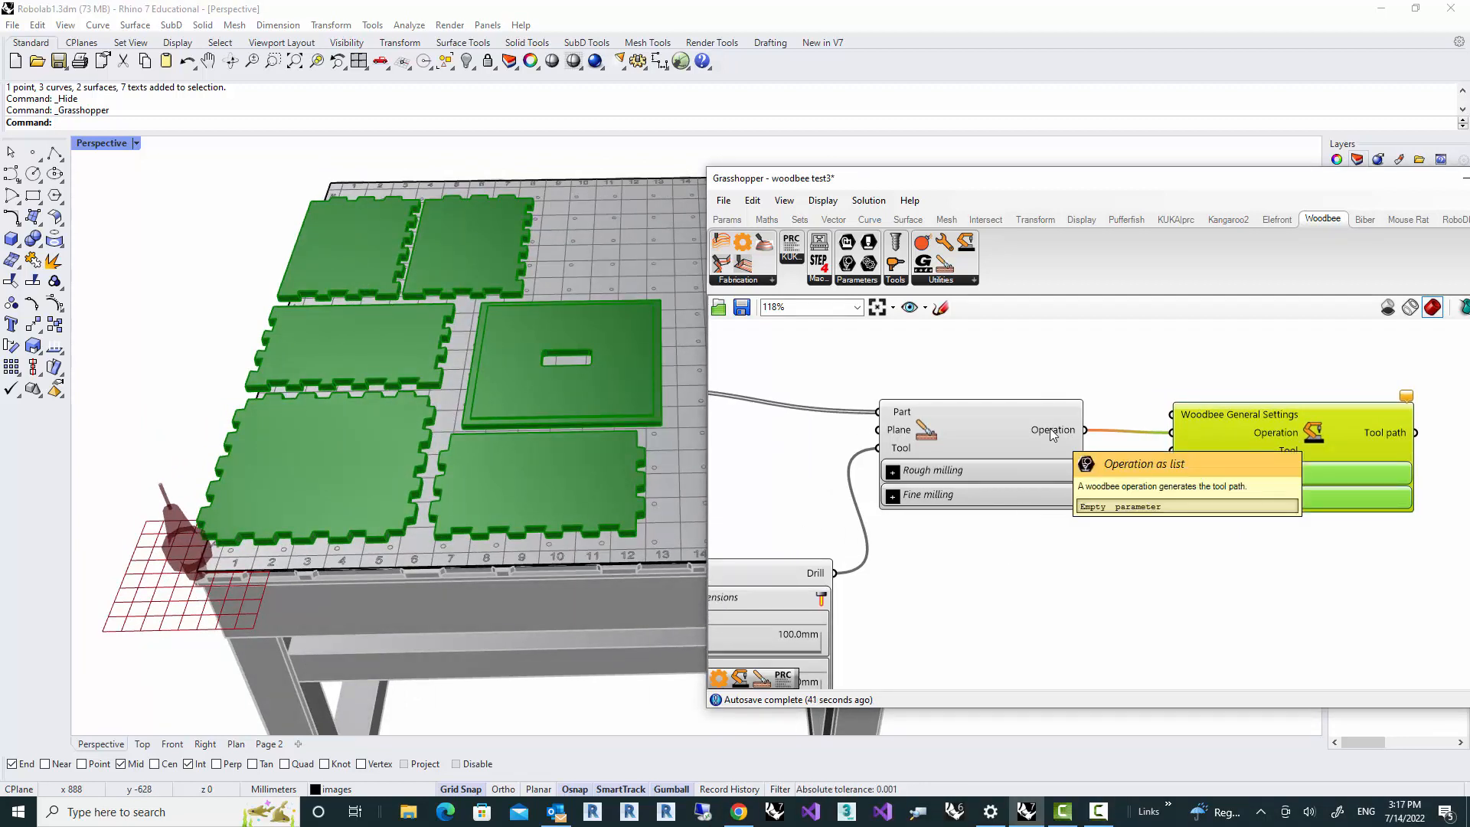
right_drag(930, 546, 939, 517)
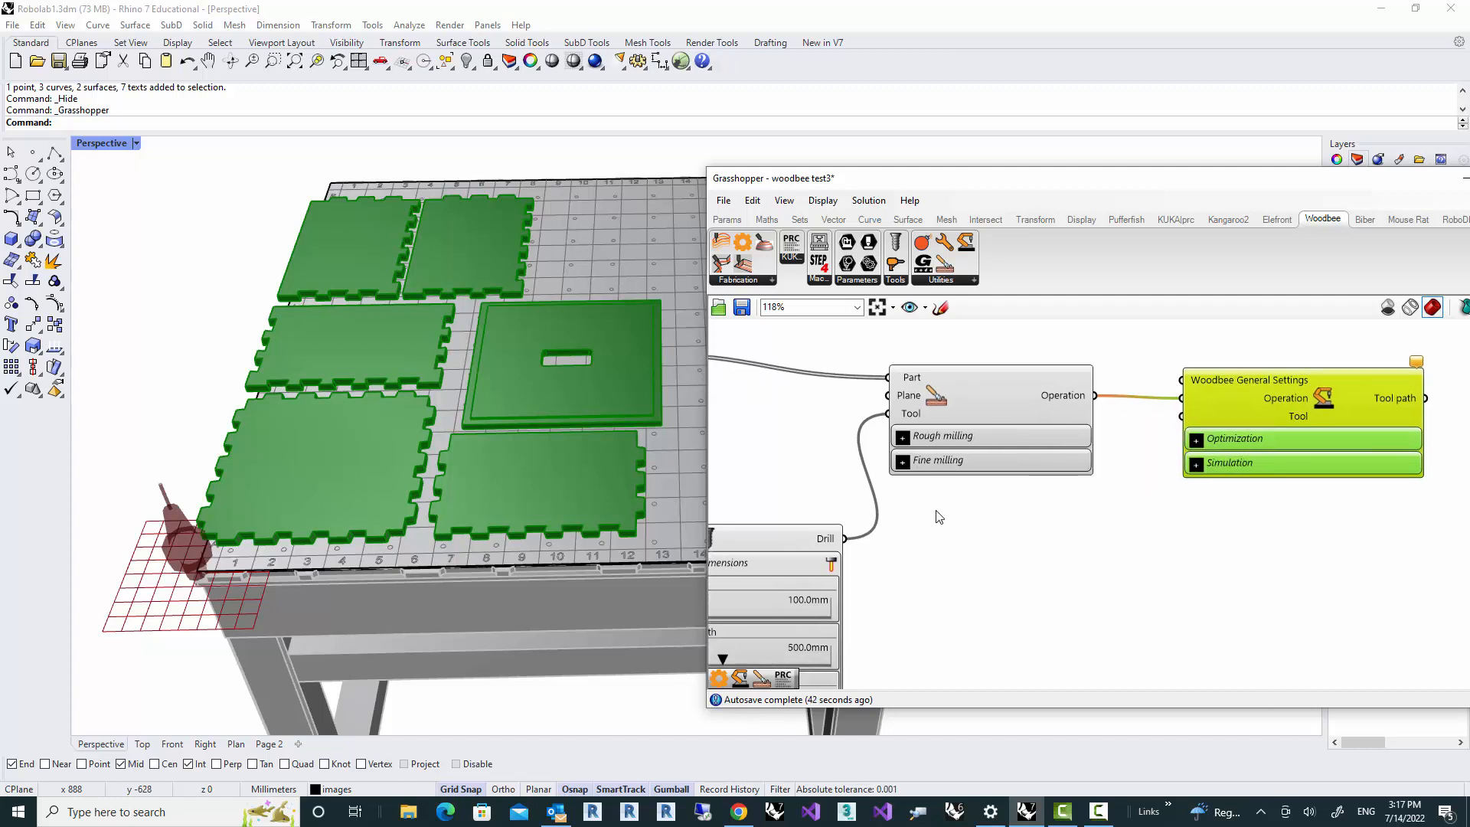
click(901, 438)
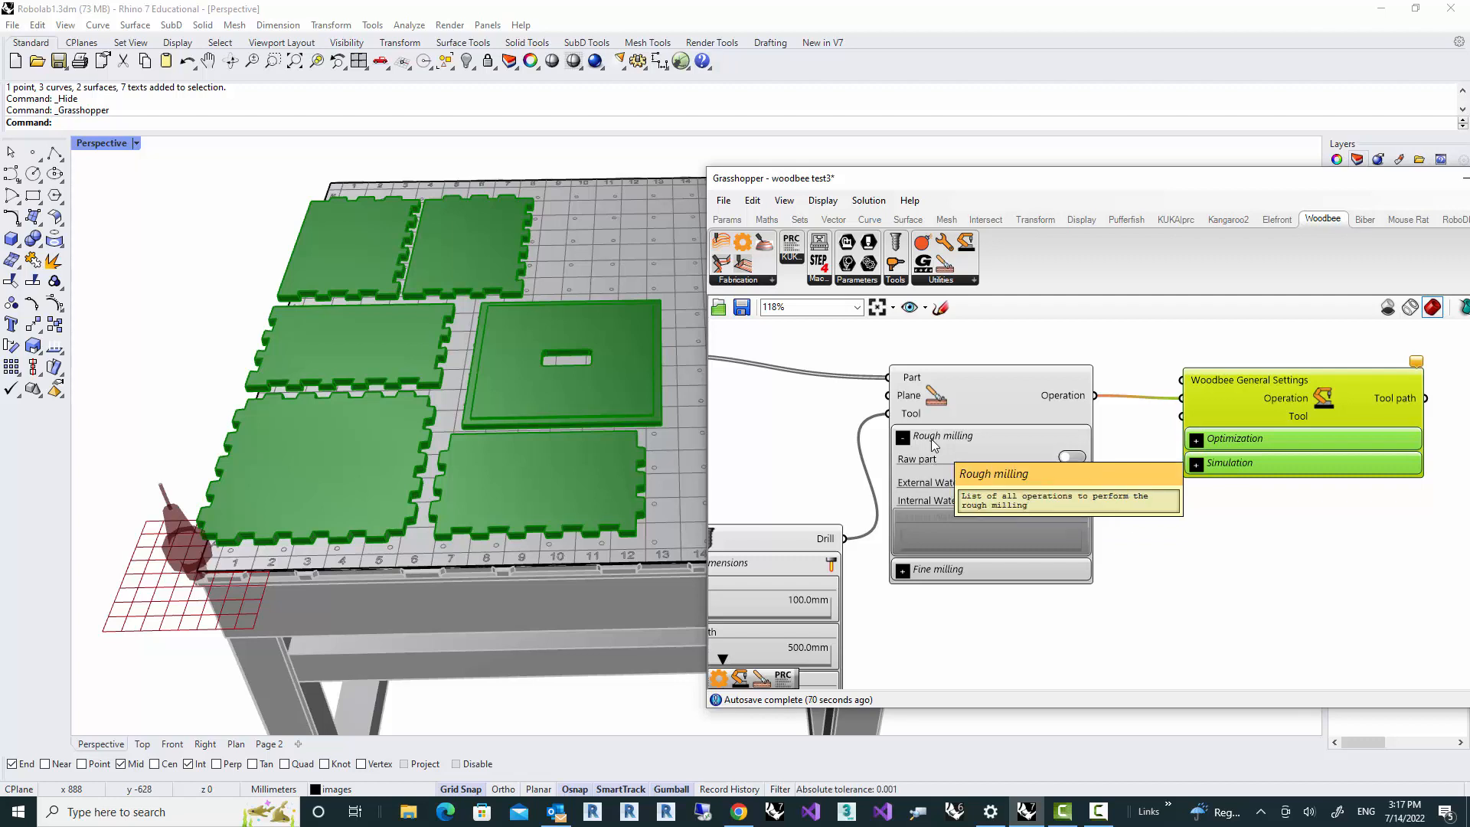
click(1071, 458)
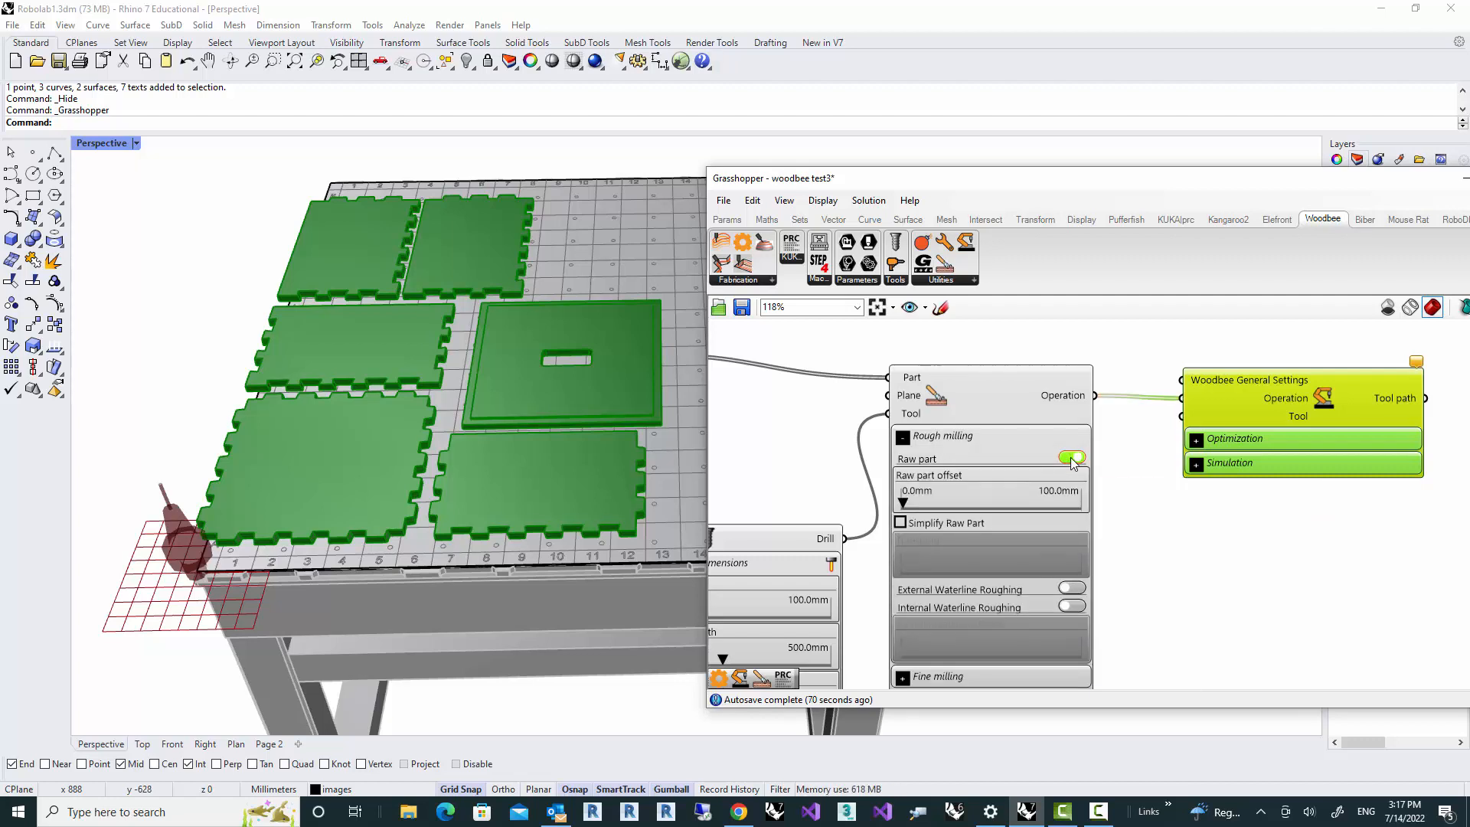
right_drag(298, 491, 298, 490)
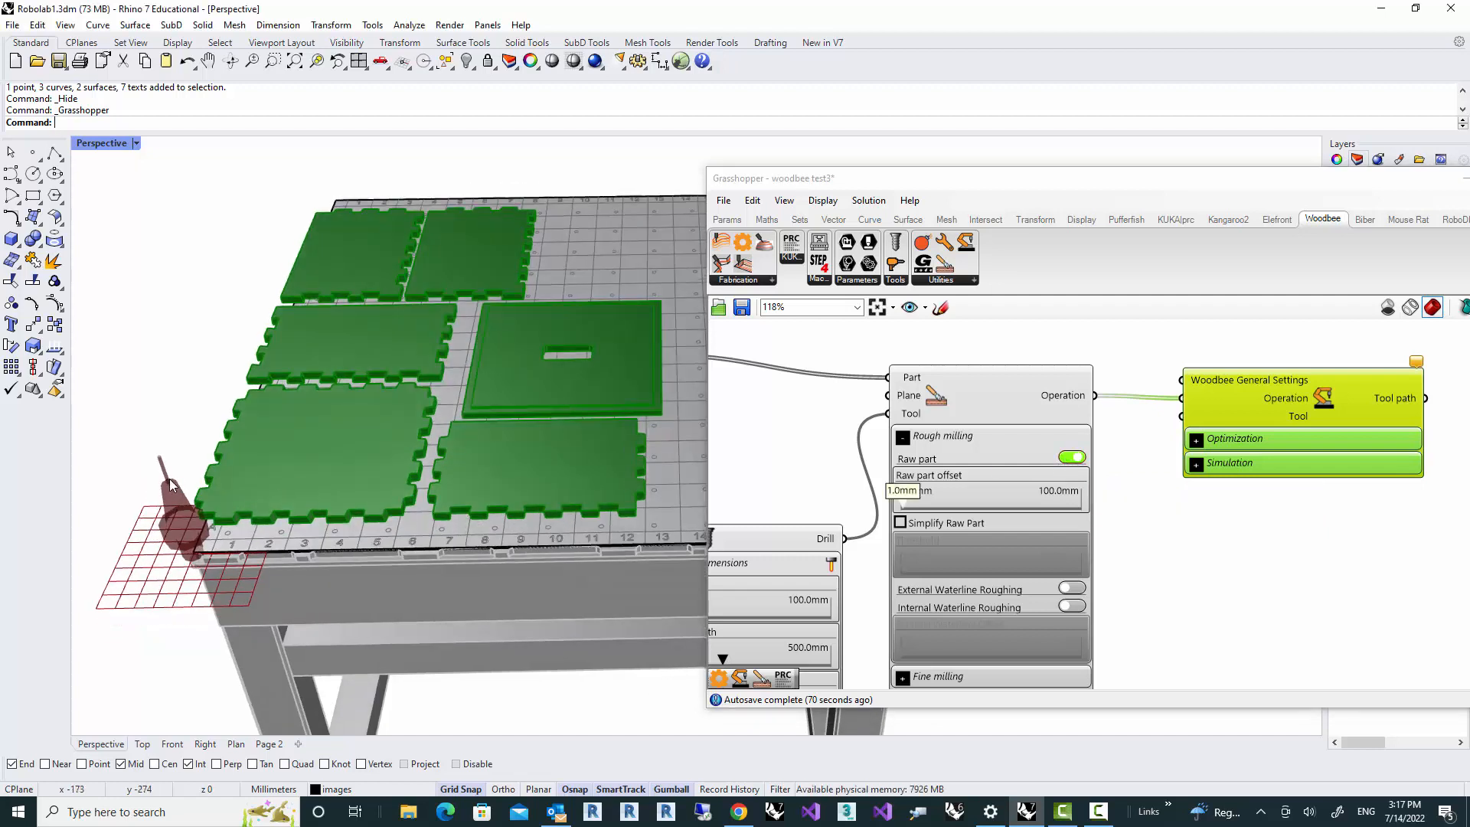
Step: Set the drill's Diameter to 10 mm in the Drill dimensions
right_drag(1154, 603, 1318, 464)
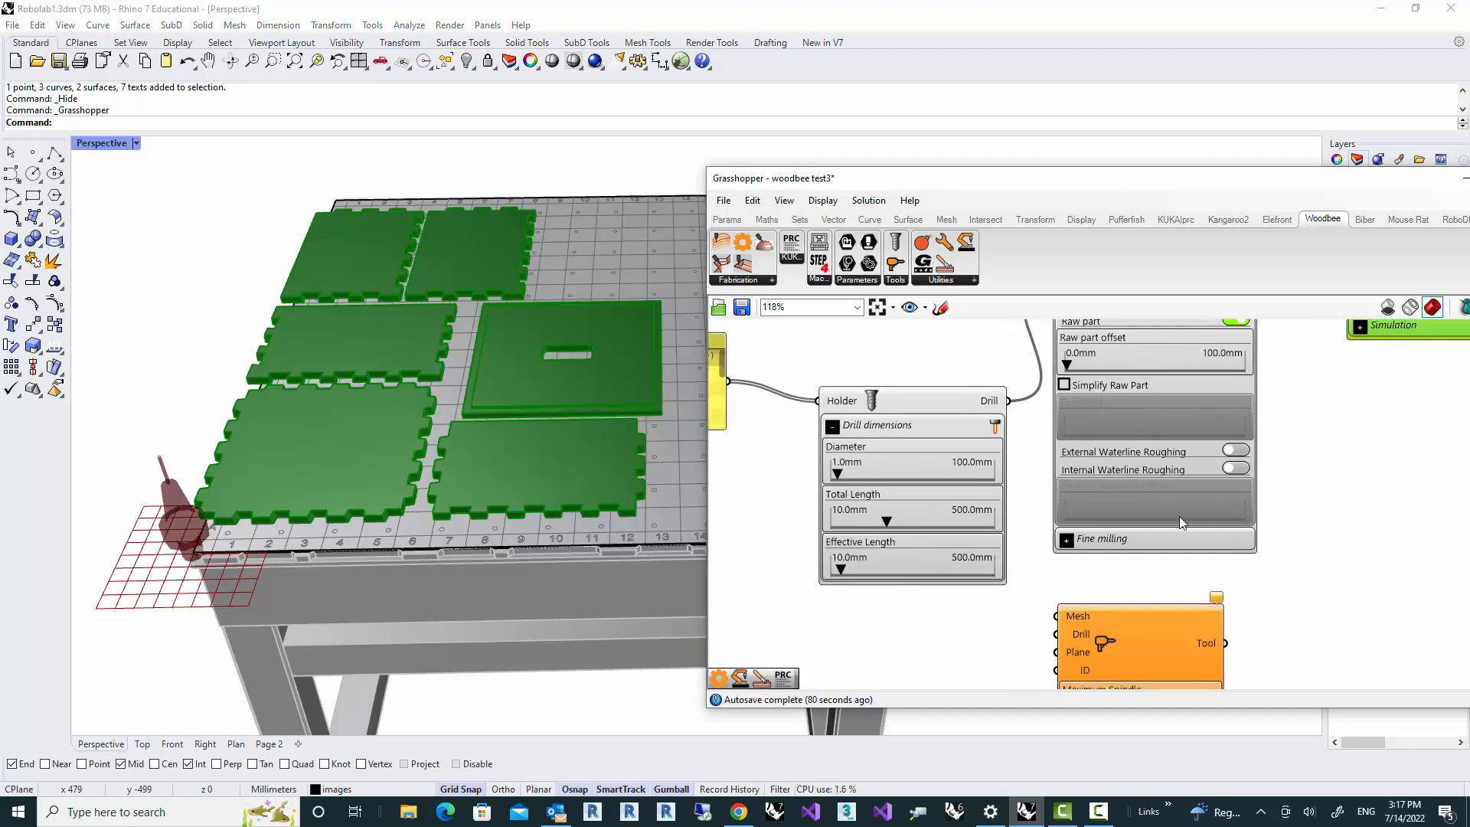
mouse_move(837, 462)
scroll(836, 466, up, 3)
double_click(834, 468)
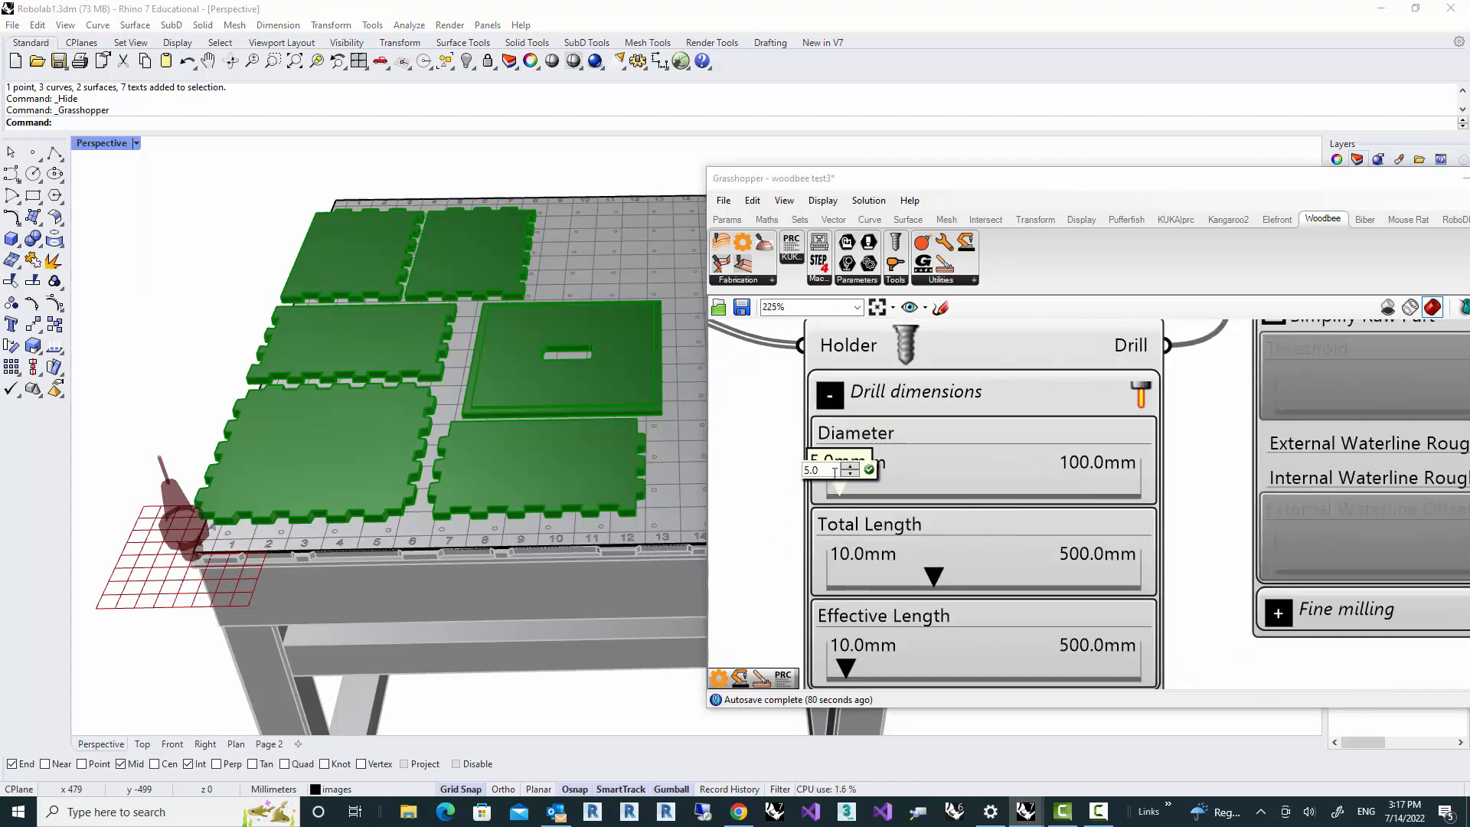
key(BackSpace)
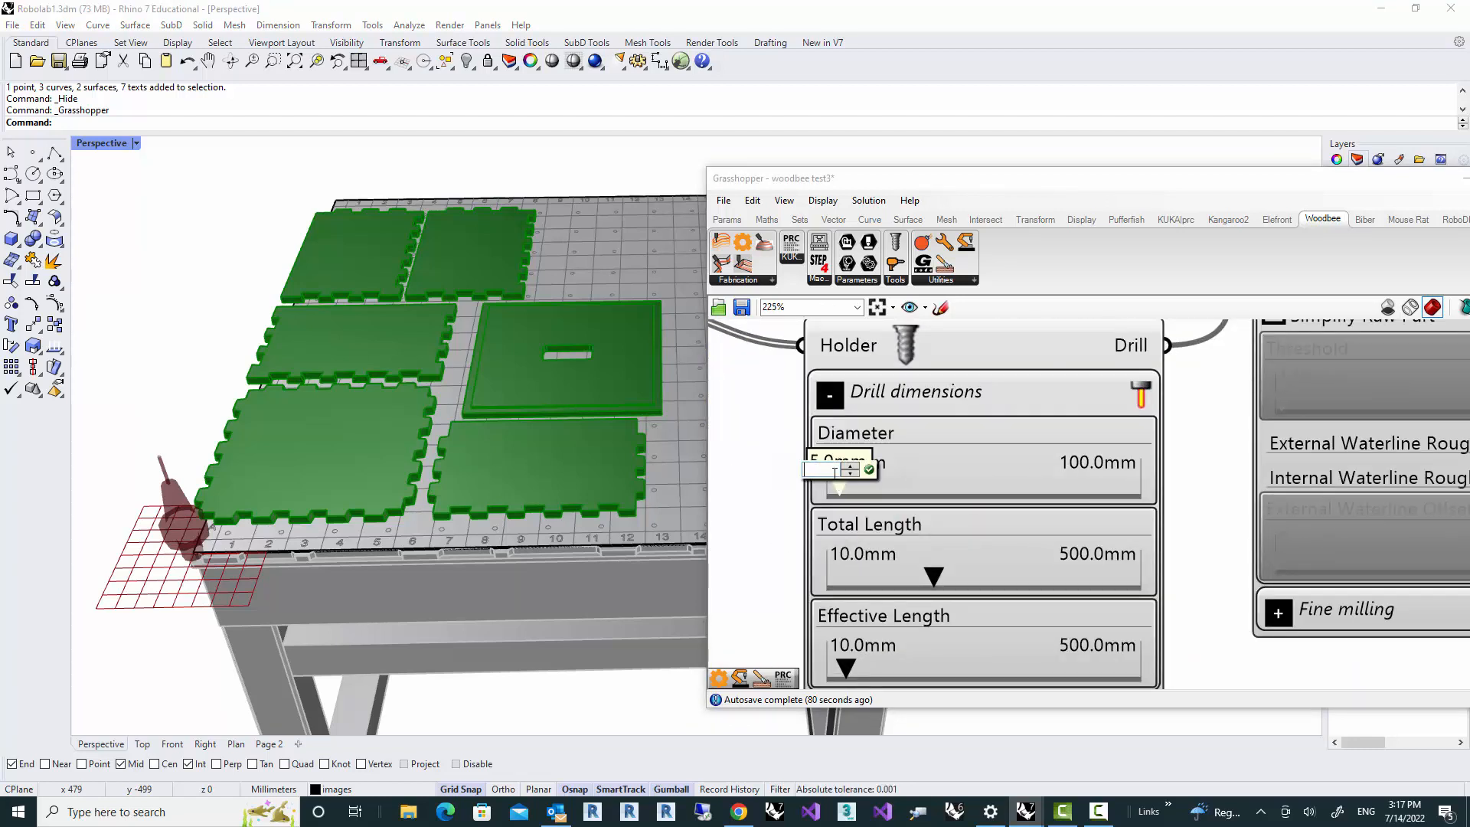
key(Return)
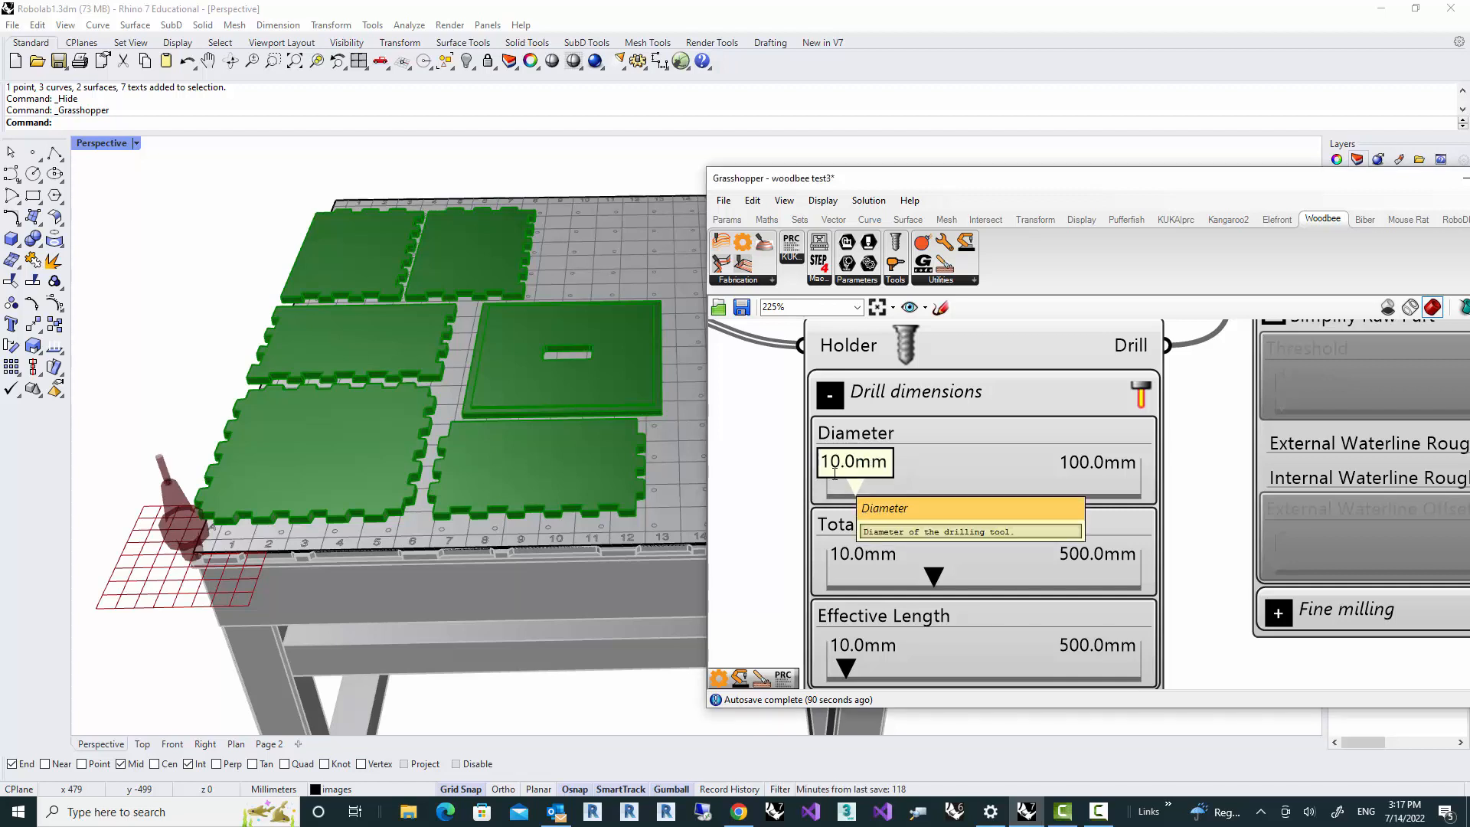
scroll(744, 493, down, 3)
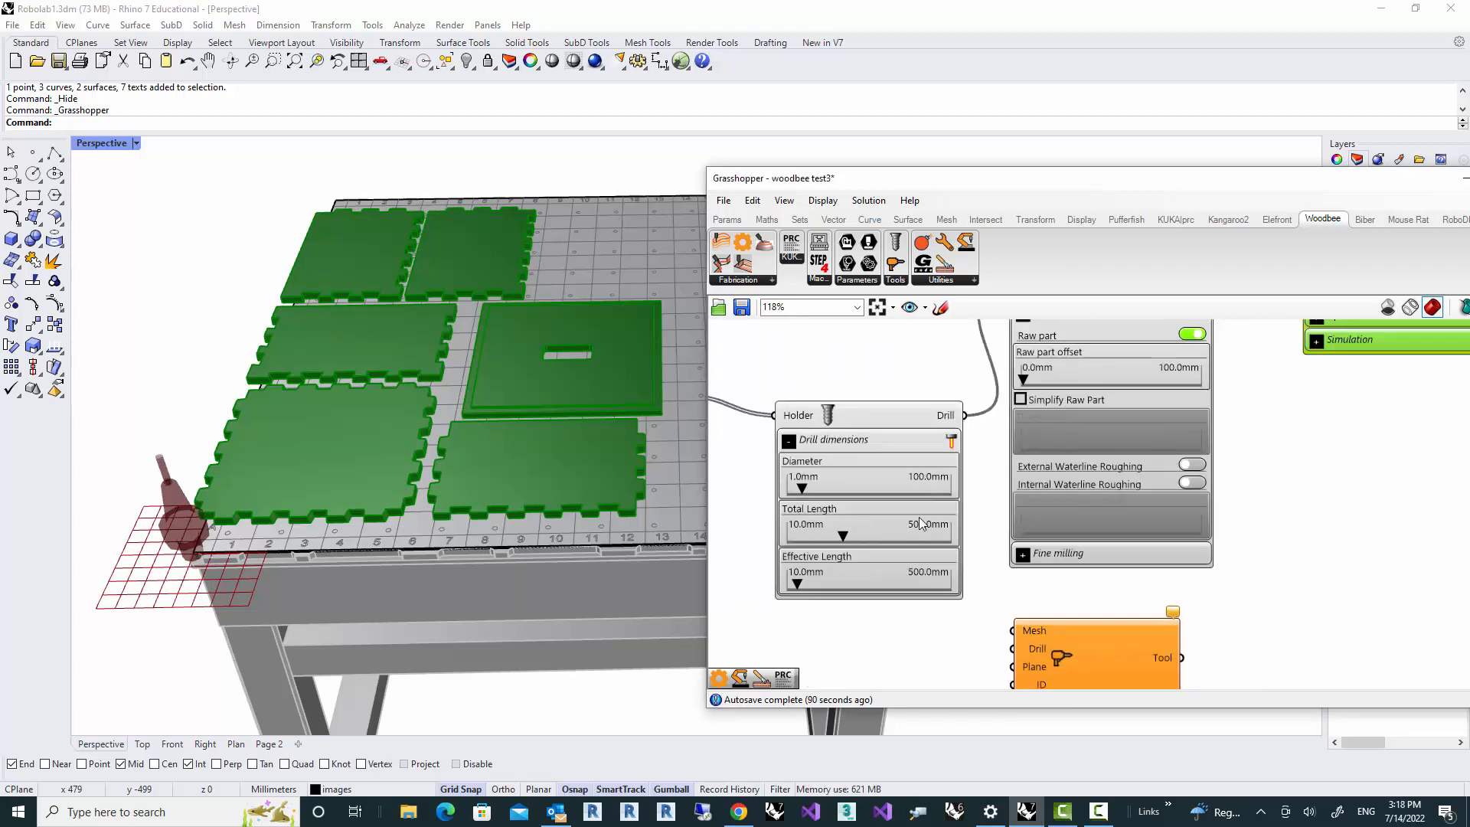
Step: Connect the drill component's Drill output to the Tool input of the tool-path simulator
scroll(1316, 427, down, 1)
right_drag(1281, 450, 1158, 530)
scroll(1160, 536, down, 1)
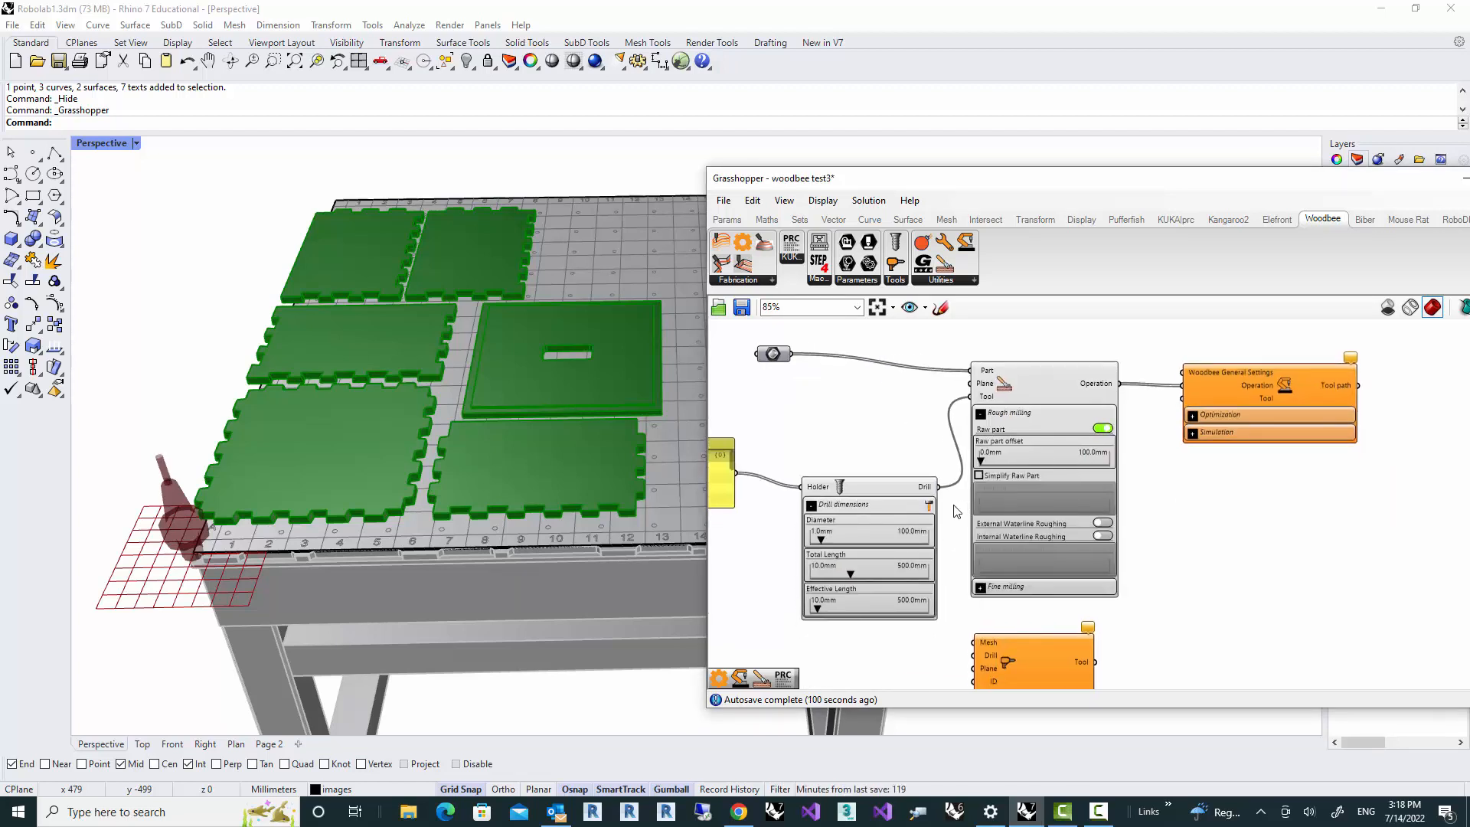
scroll(956, 511, up, 1)
drag(862, 528, 1146, 430)
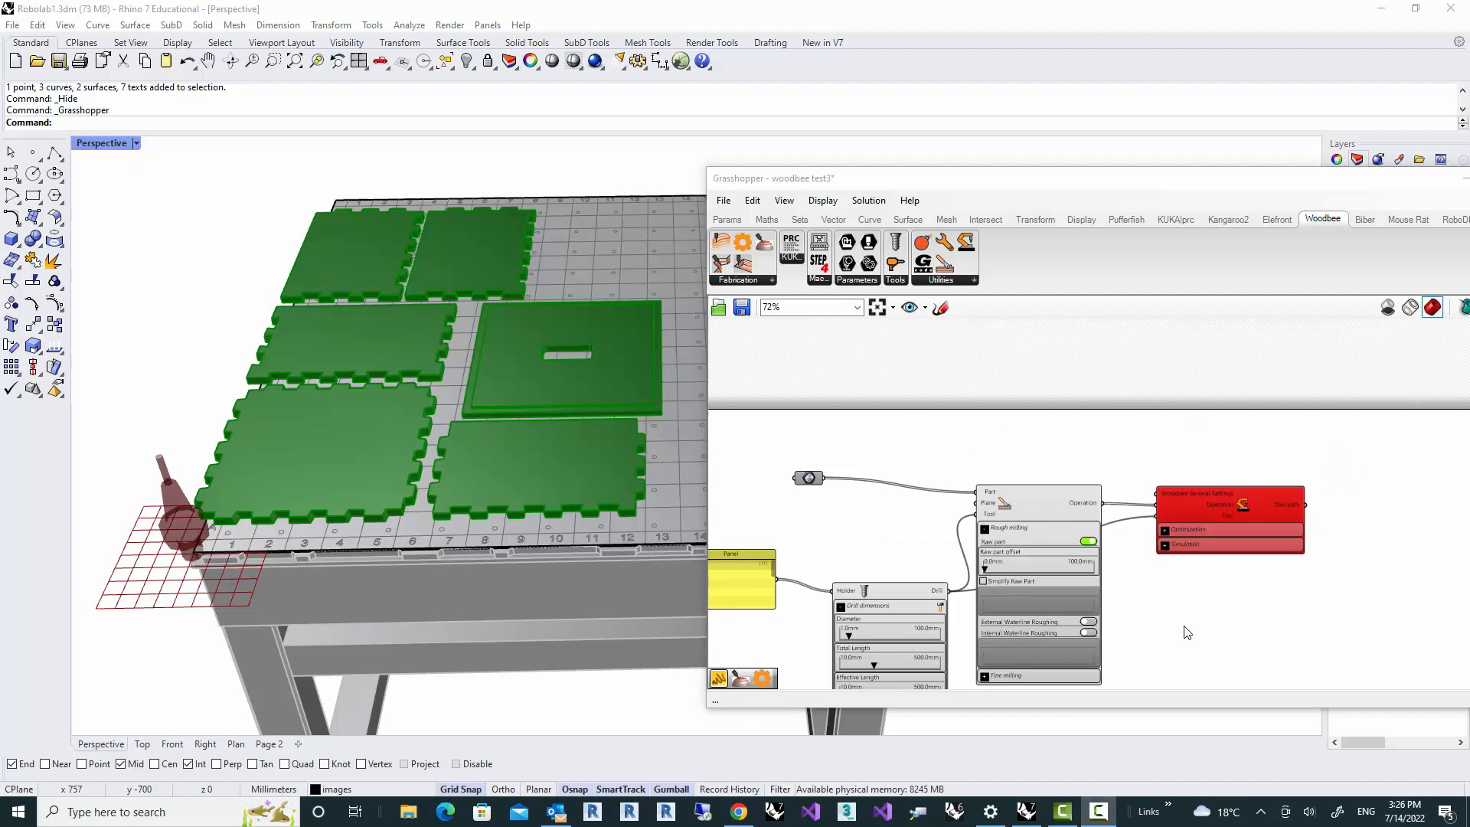
Step: Paste a Woodbee General Settings component above the milling component and connect its output to the simulator's Woodbee General Settings input
scroll(1185, 633, up, 2)
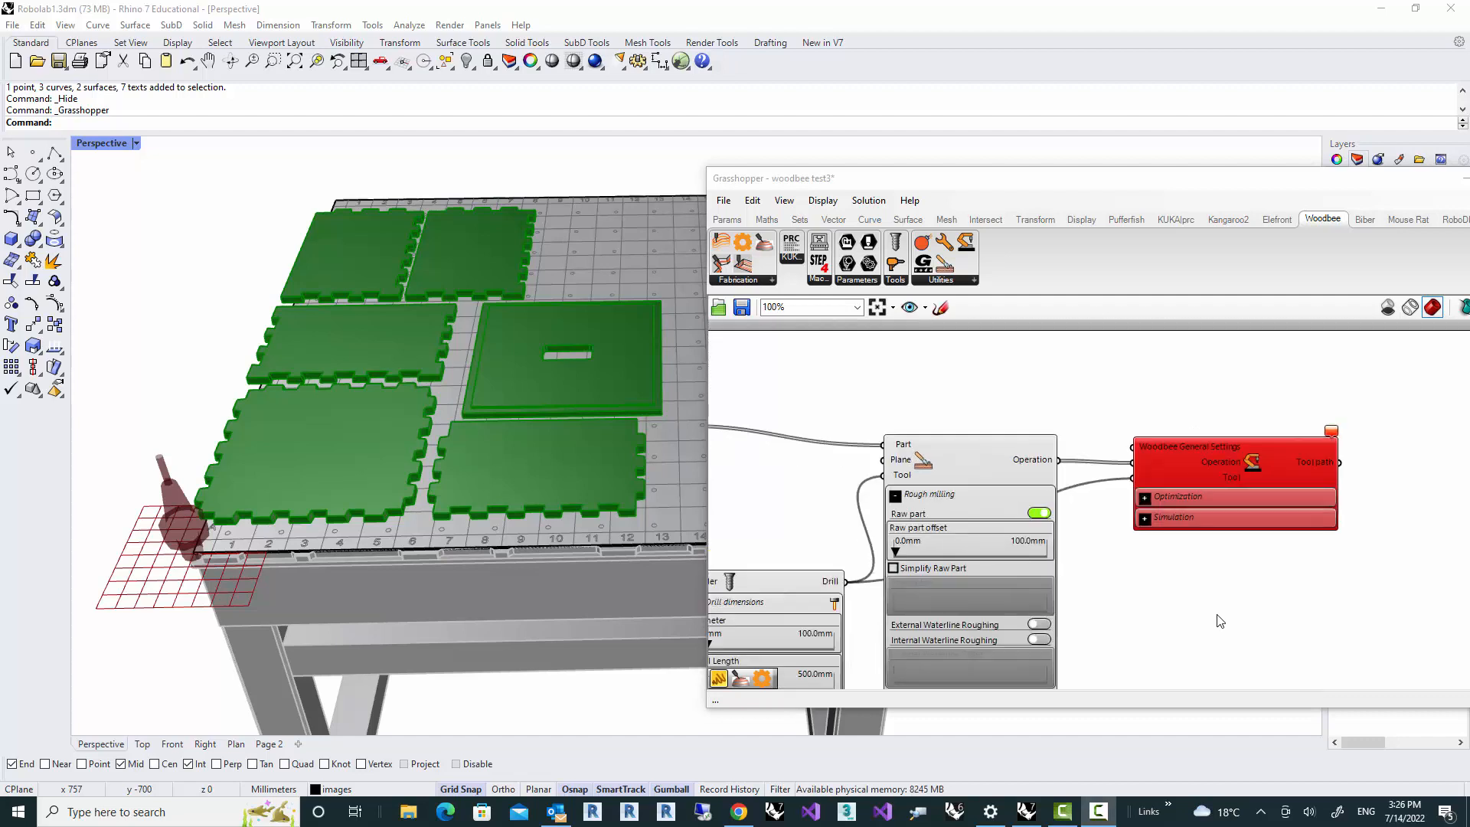
right_drag(1220, 607, 1089, 619)
scroll(1087, 582, up, 4)
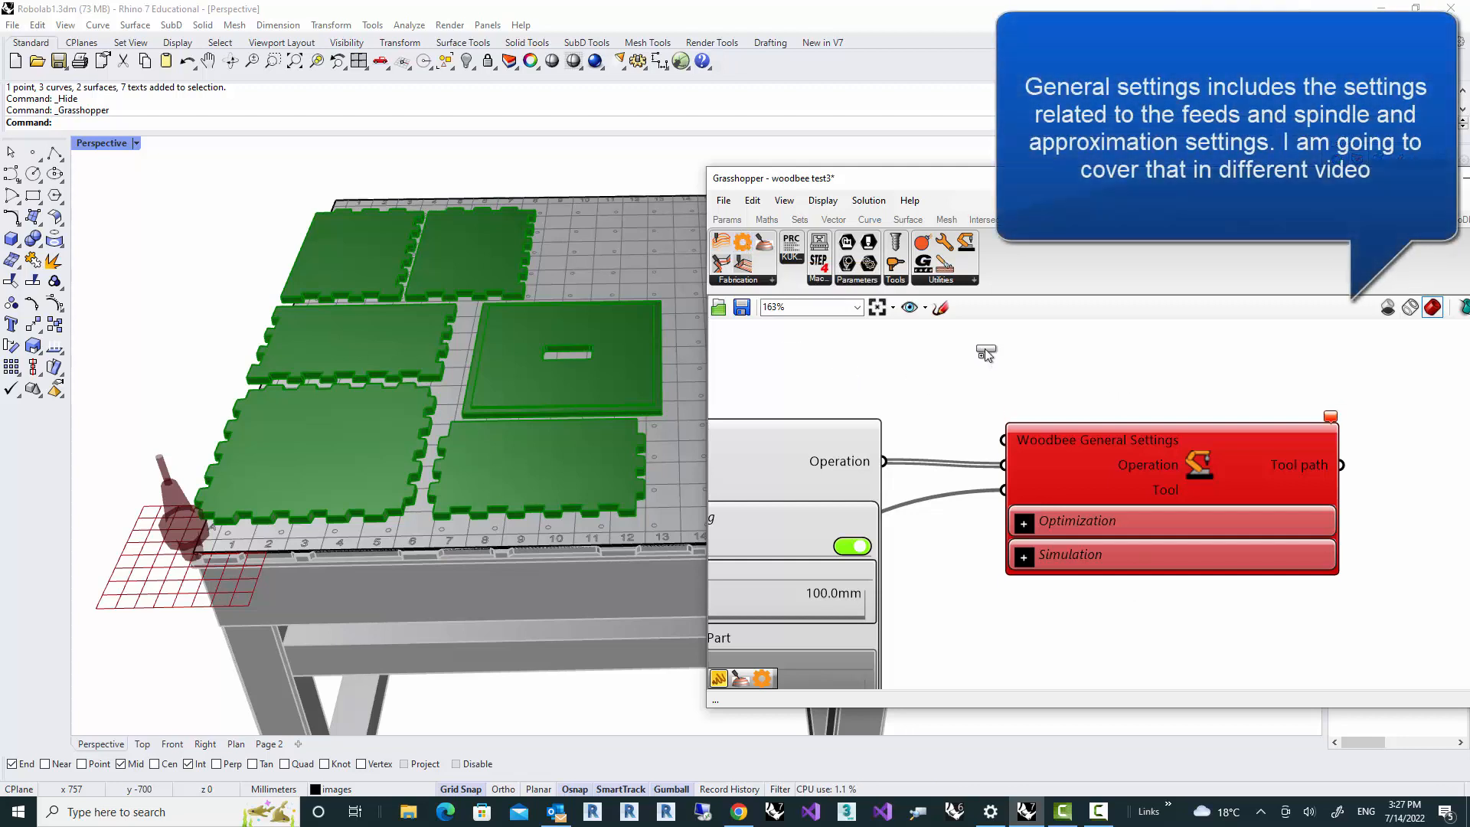
key(ctrl+v)
right_drag(956, 441, 1087, 632)
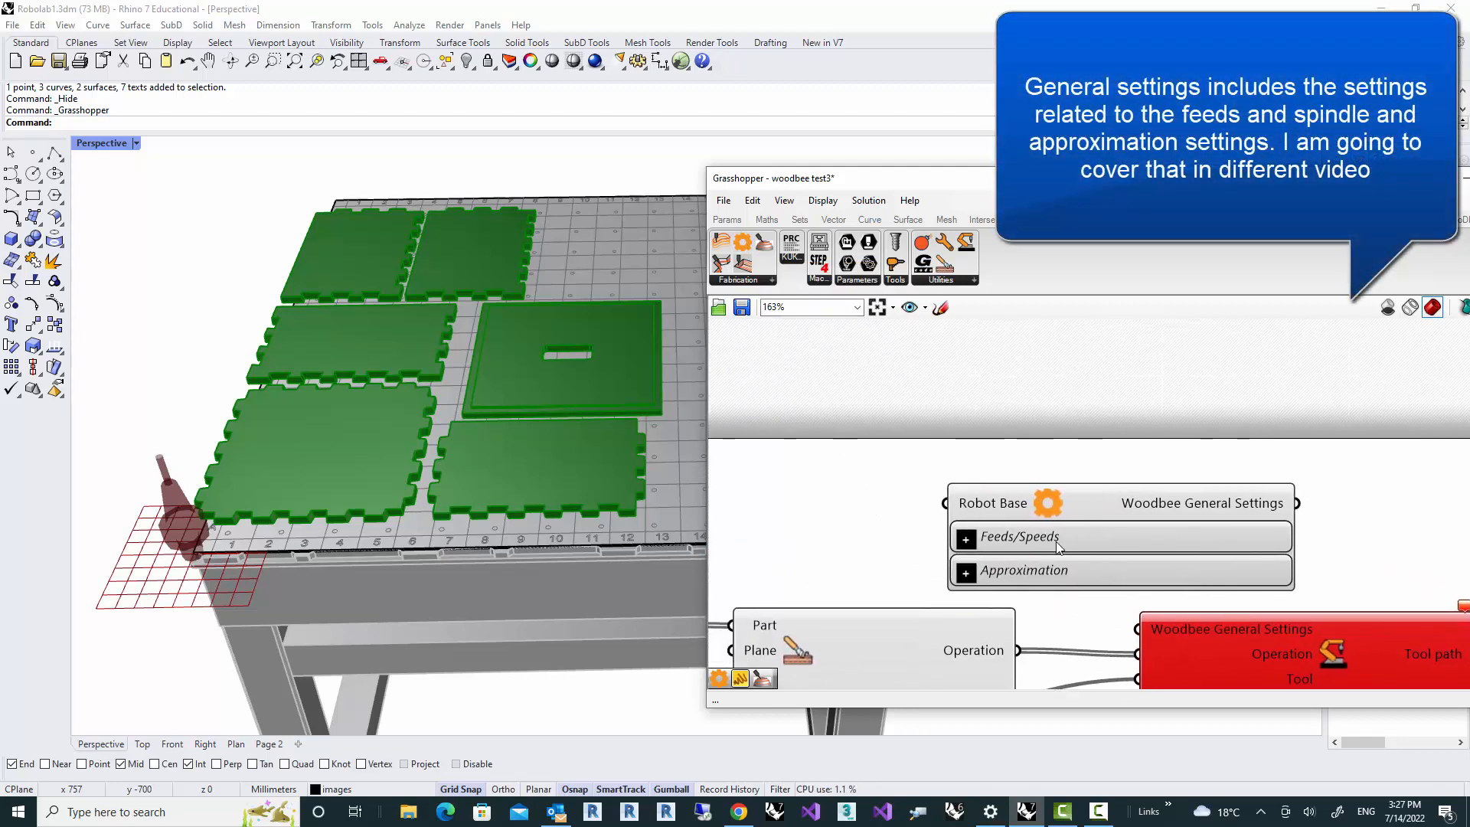
drag(1015, 489, 932, 401)
right_drag(1244, 444, 1175, 375)
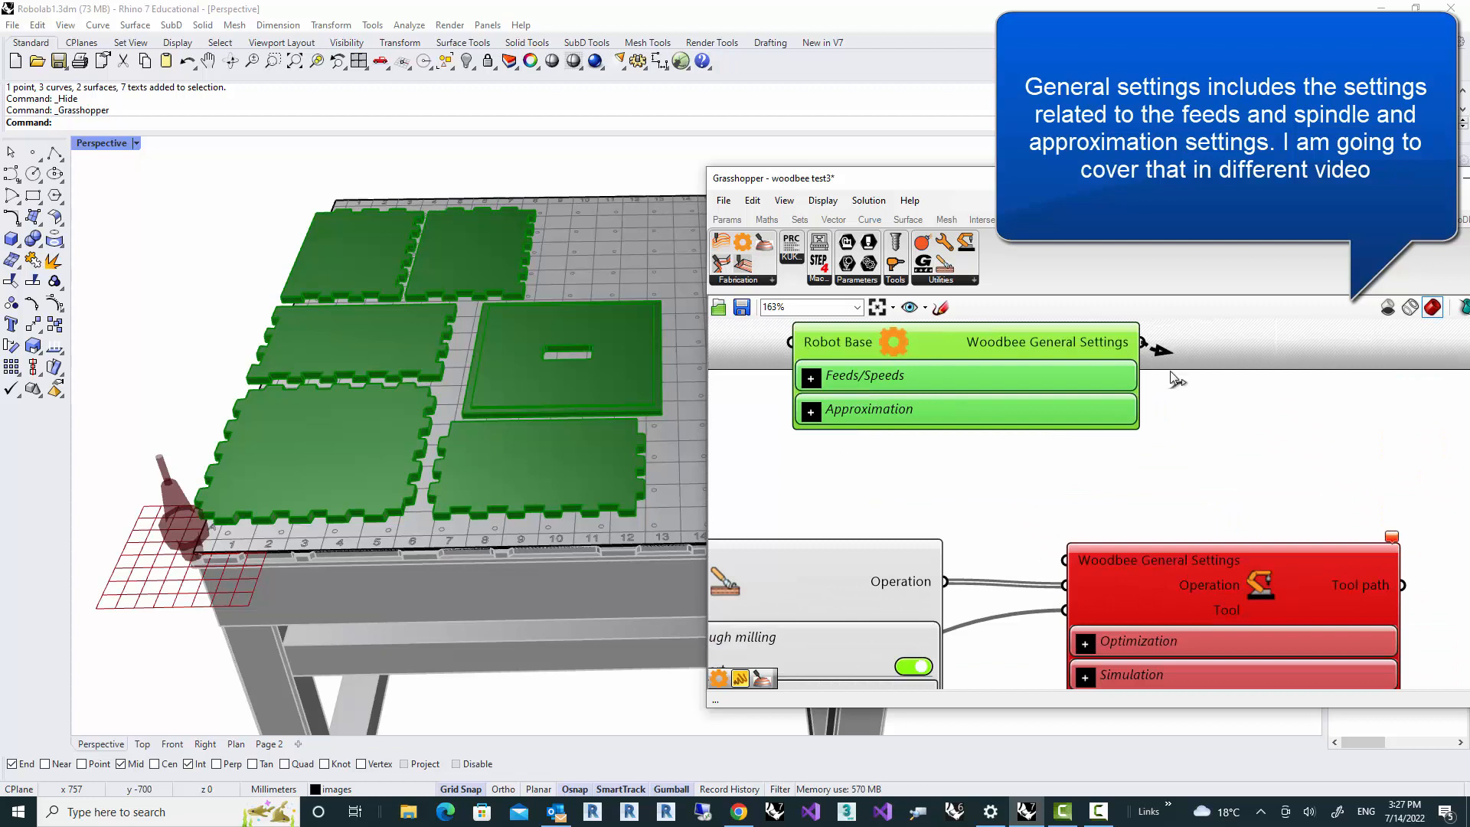
drag(1175, 378, 1066, 560)
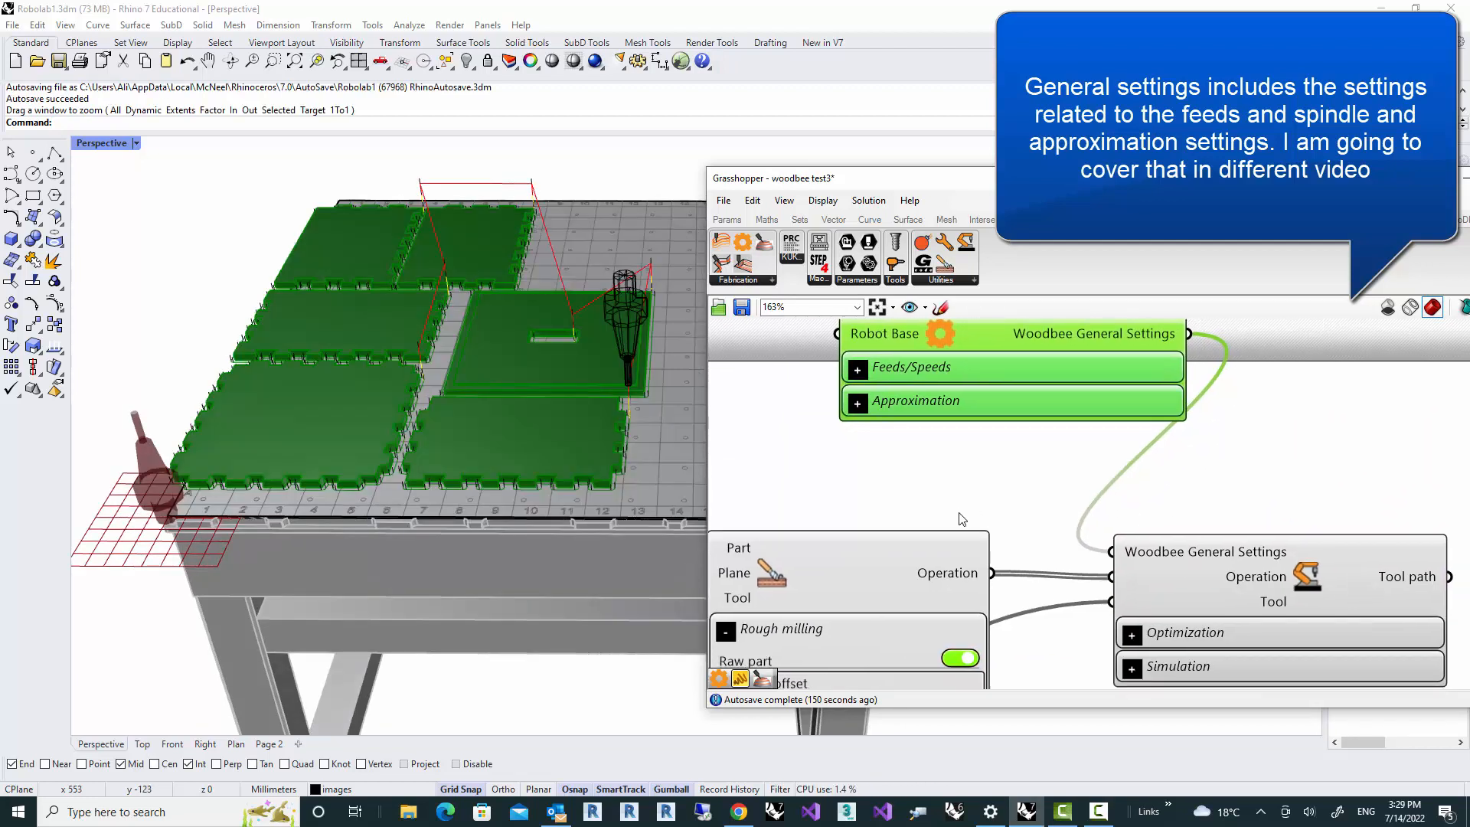
Step: Expand the tool-path simulator's Simulation settings and play the milling simulation
right_drag(1034, 478, 946, 421)
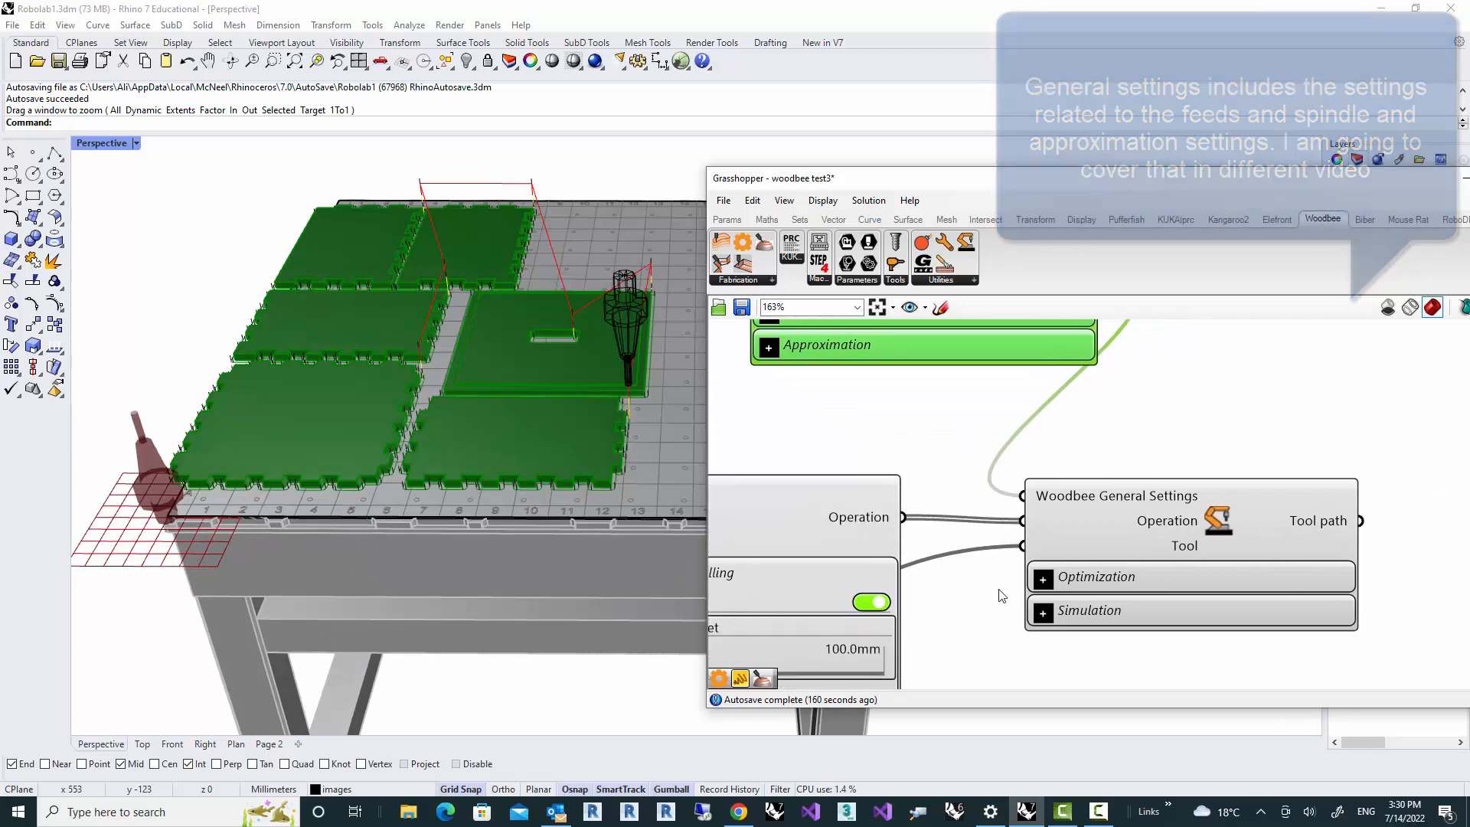
right_drag(1008, 607, 993, 590)
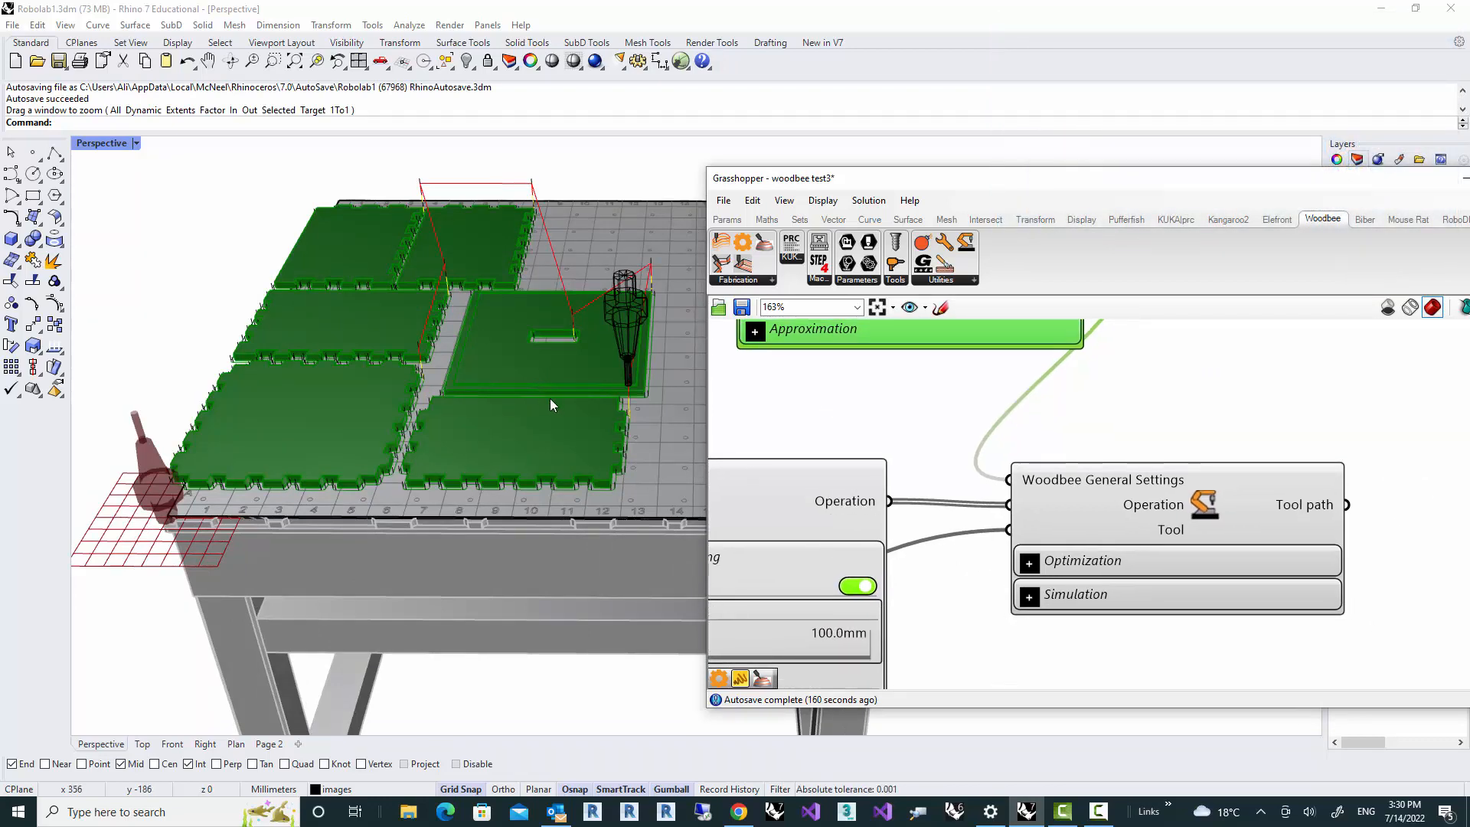
right_drag(573, 391, 505, 406)
scroll(482, 414, up, 5)
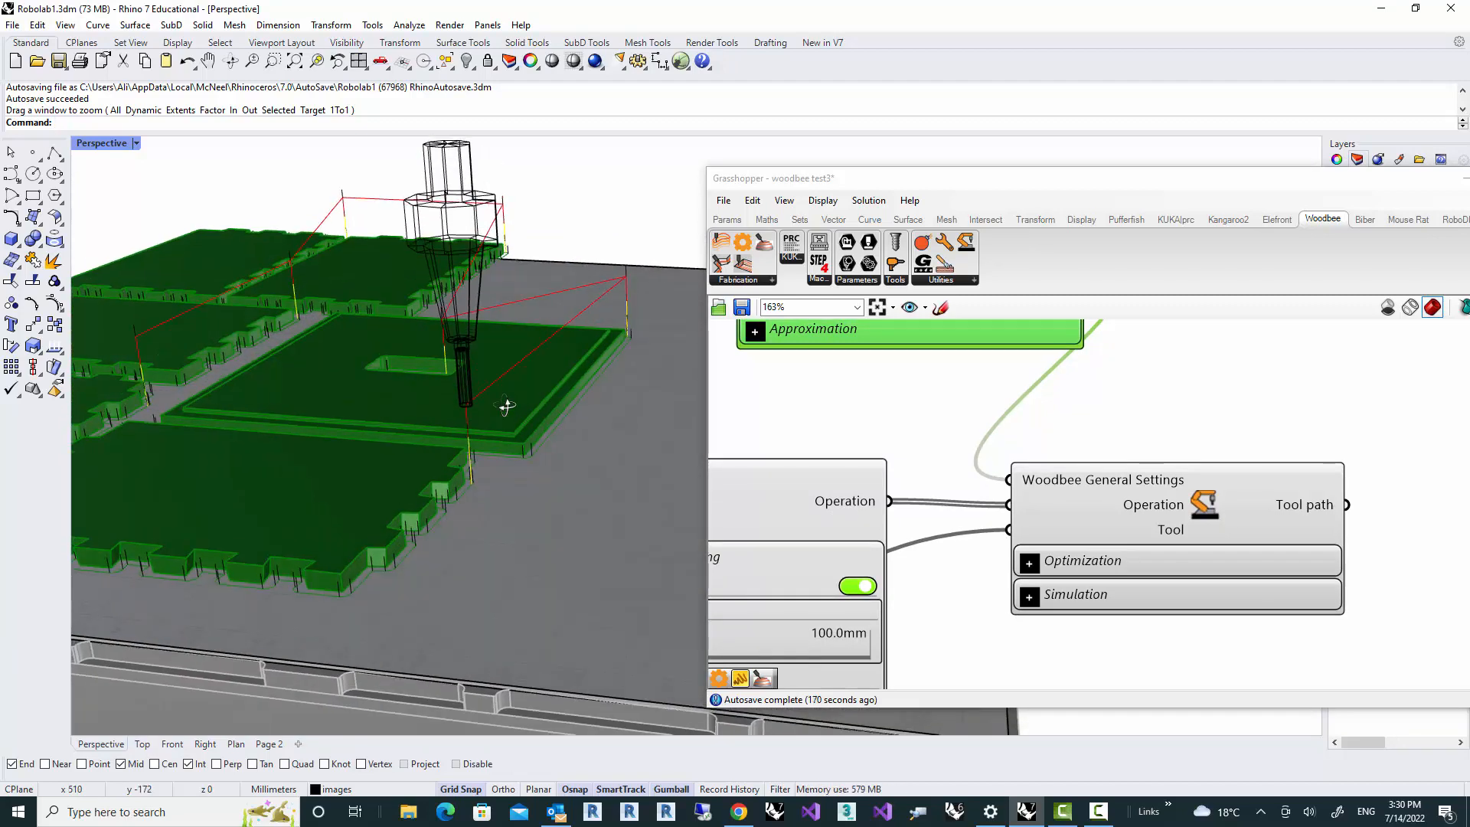
right_drag(514, 410, 526, 429)
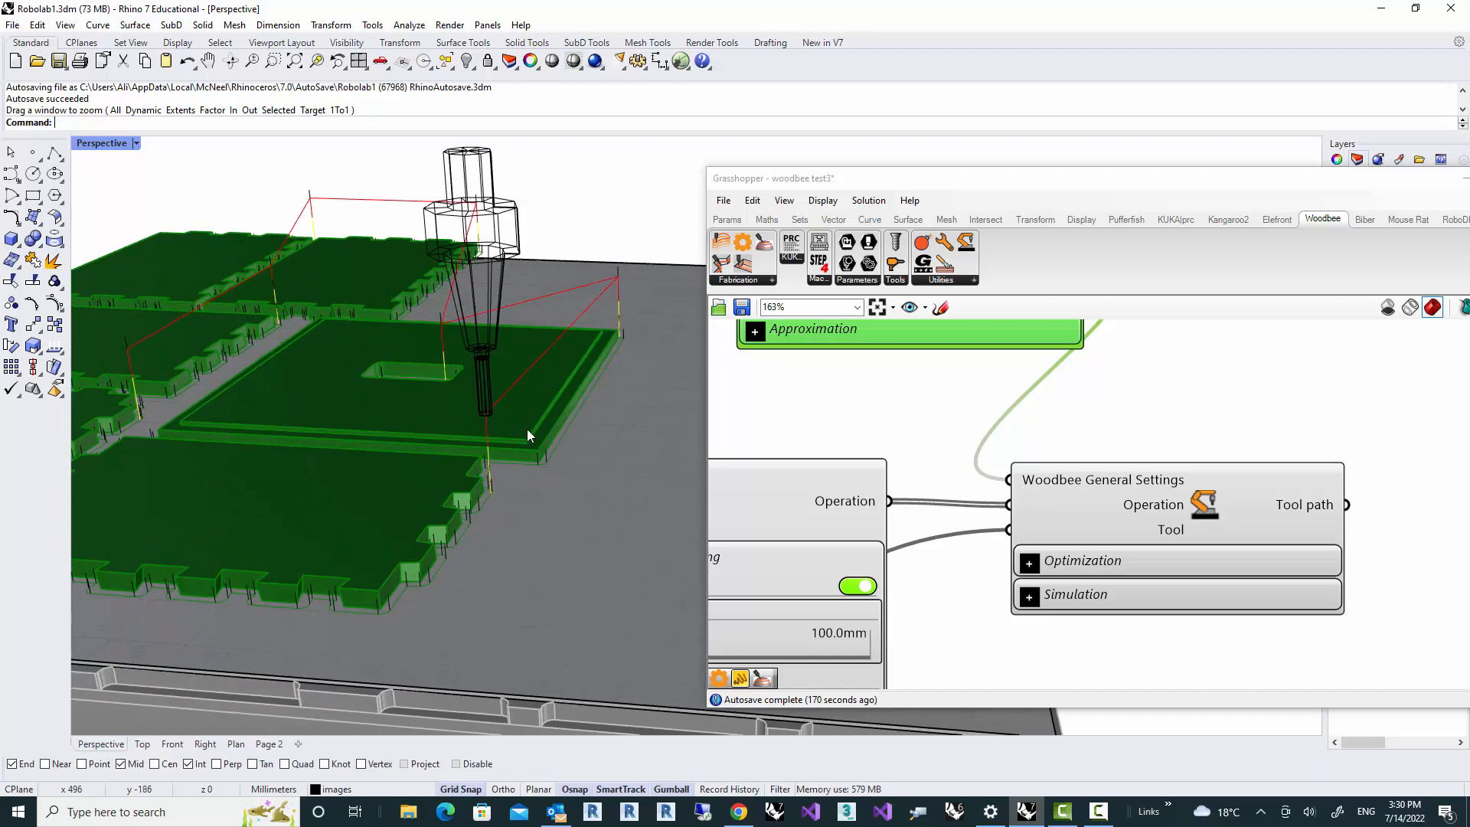
right_drag(995, 598, 897, 469)
click(931, 469)
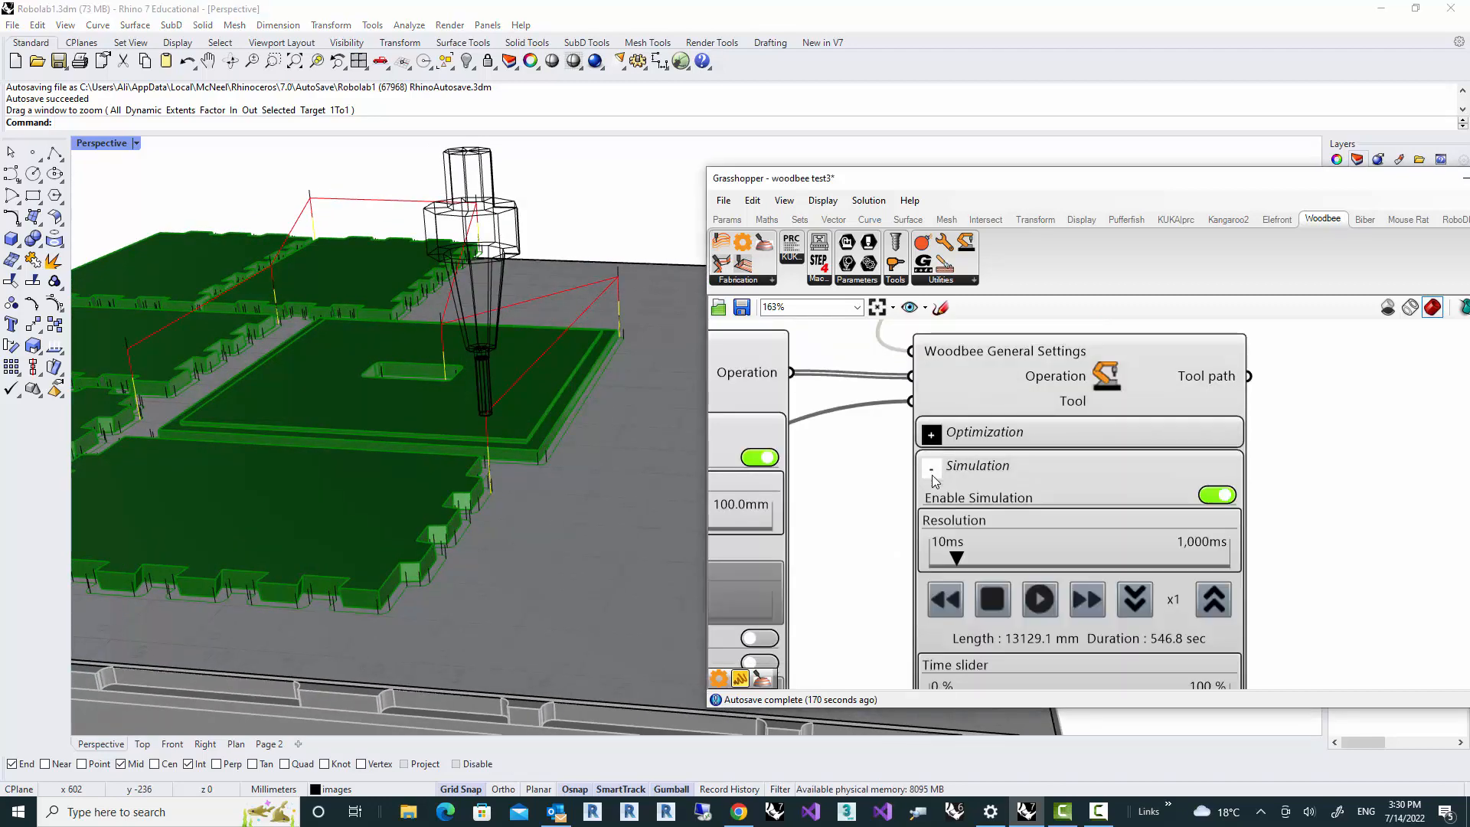
right_drag(905, 549, 883, 479)
click(1015, 536)
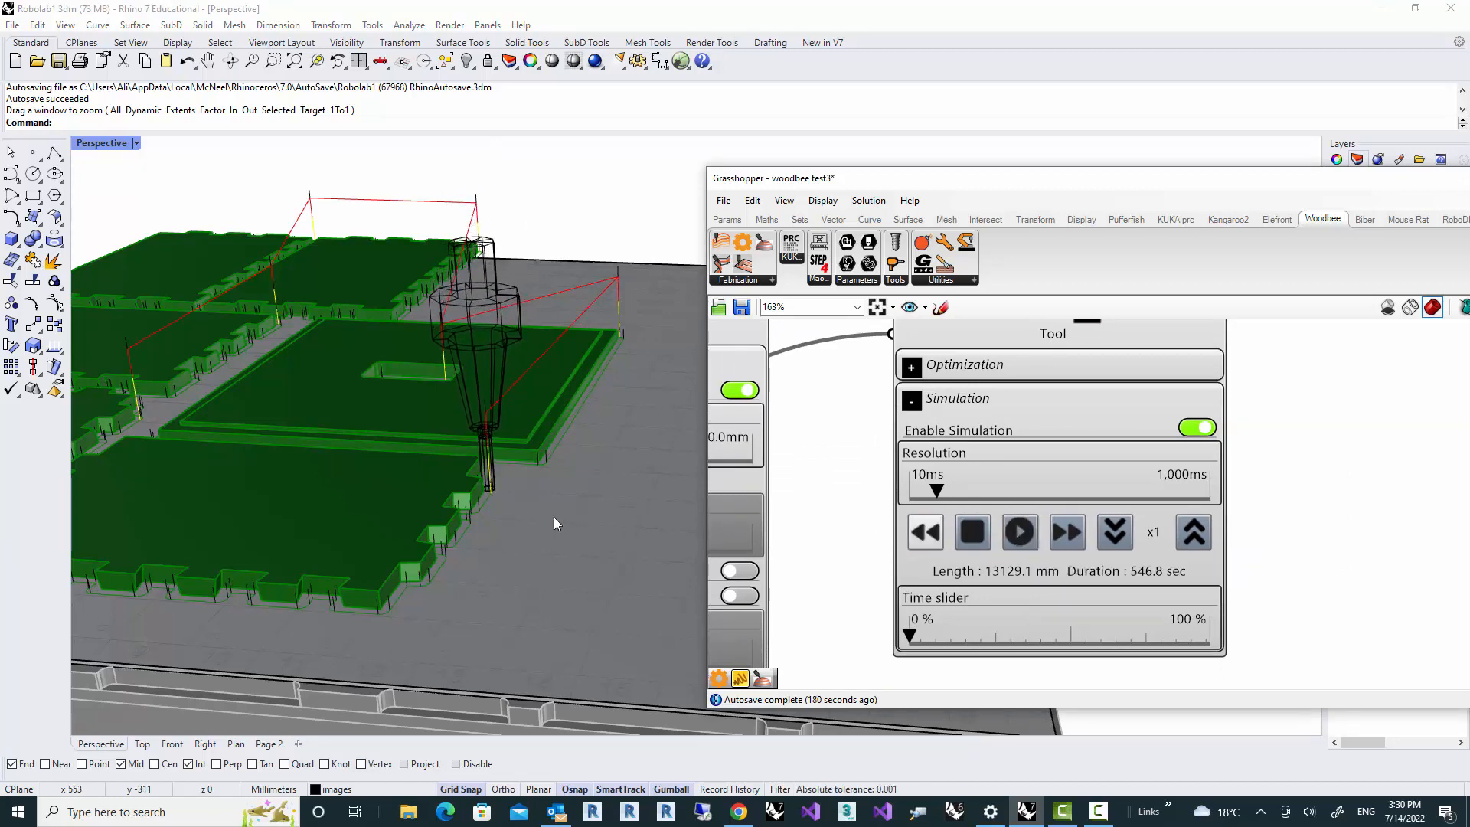
Step: Raise the simulation playback speed to x8
click(1201, 542)
click(1201, 542)
click(1200, 542)
Step: Follow the moving tool around the panels and restore the multi-viewport layout to see the tool path from several directions
scroll(614, 503, down, 2)
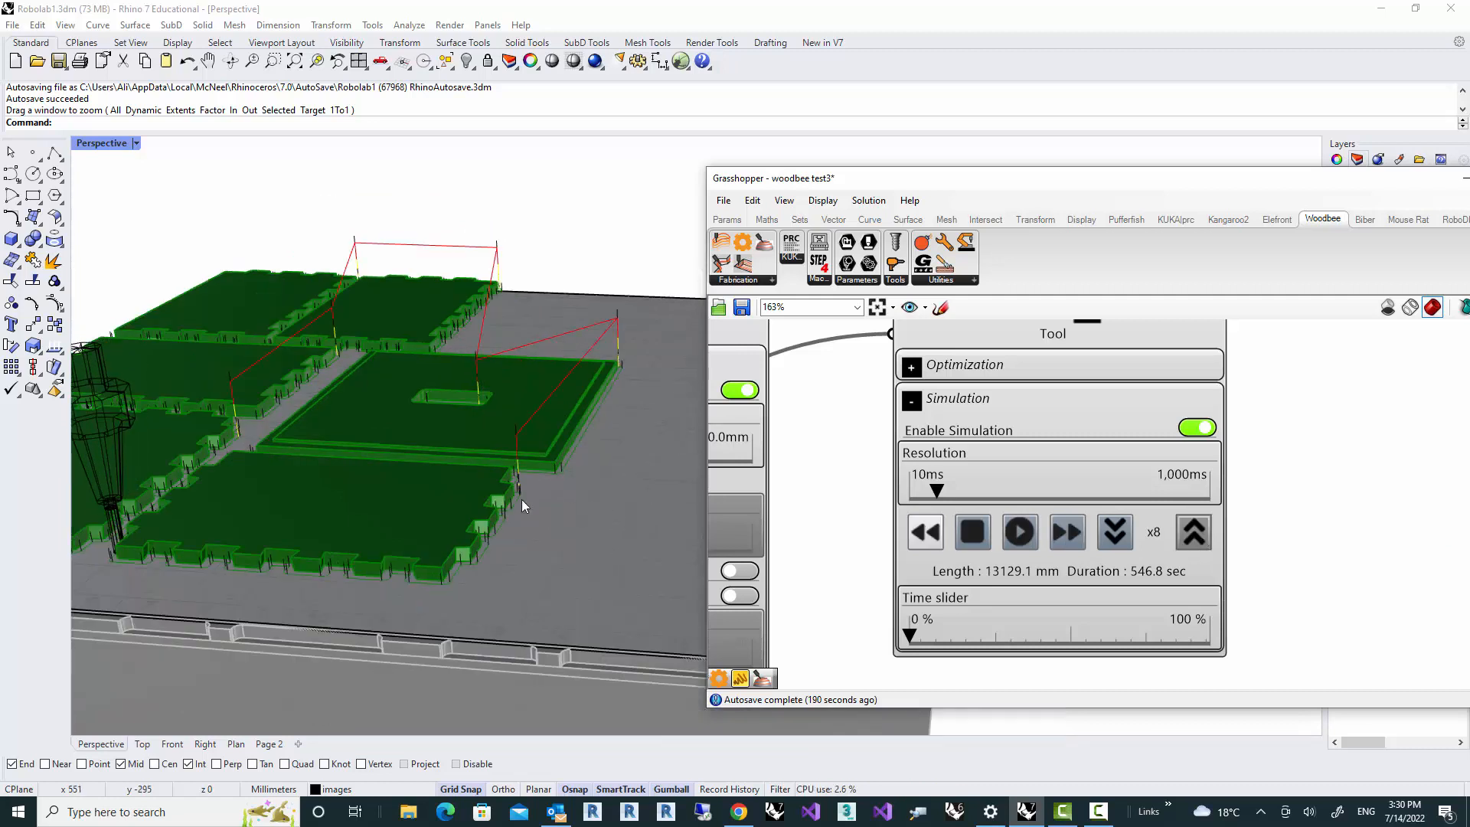
right_drag(518, 502, 502, 511)
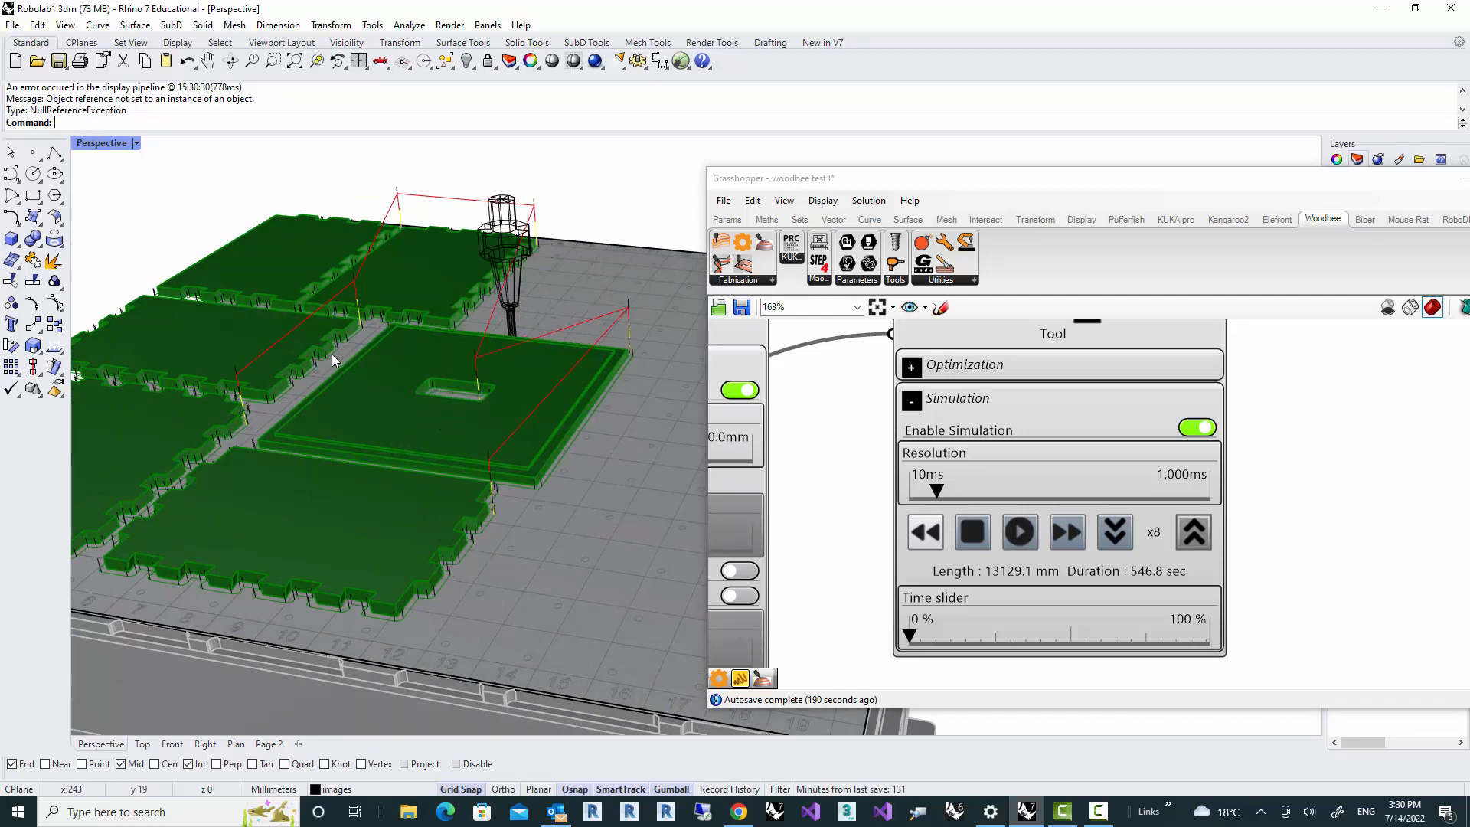
right_drag(335, 371, 374, 418)
double_click(106, 144)
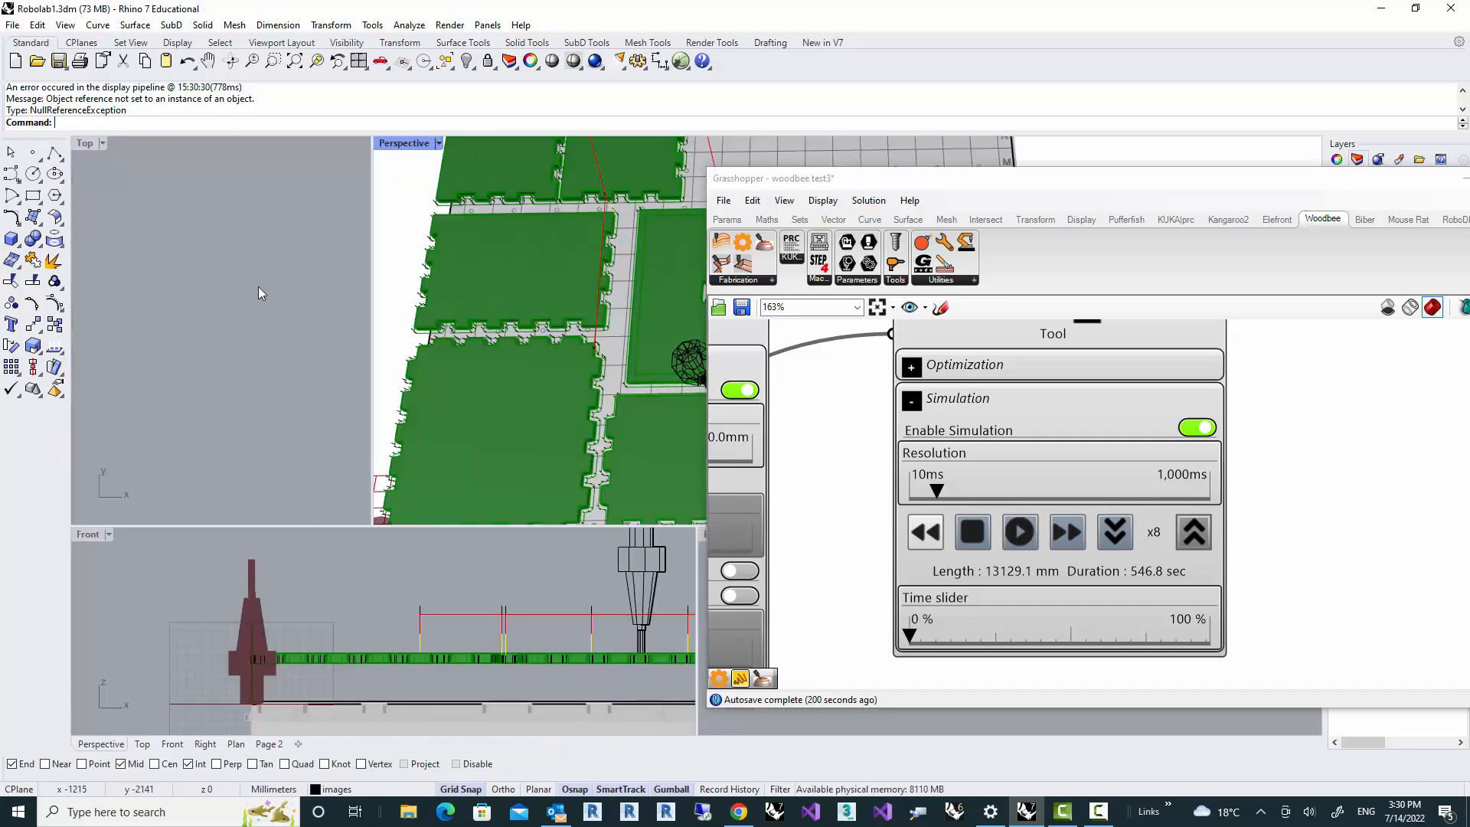
right_drag(429, 375, 462, 422)
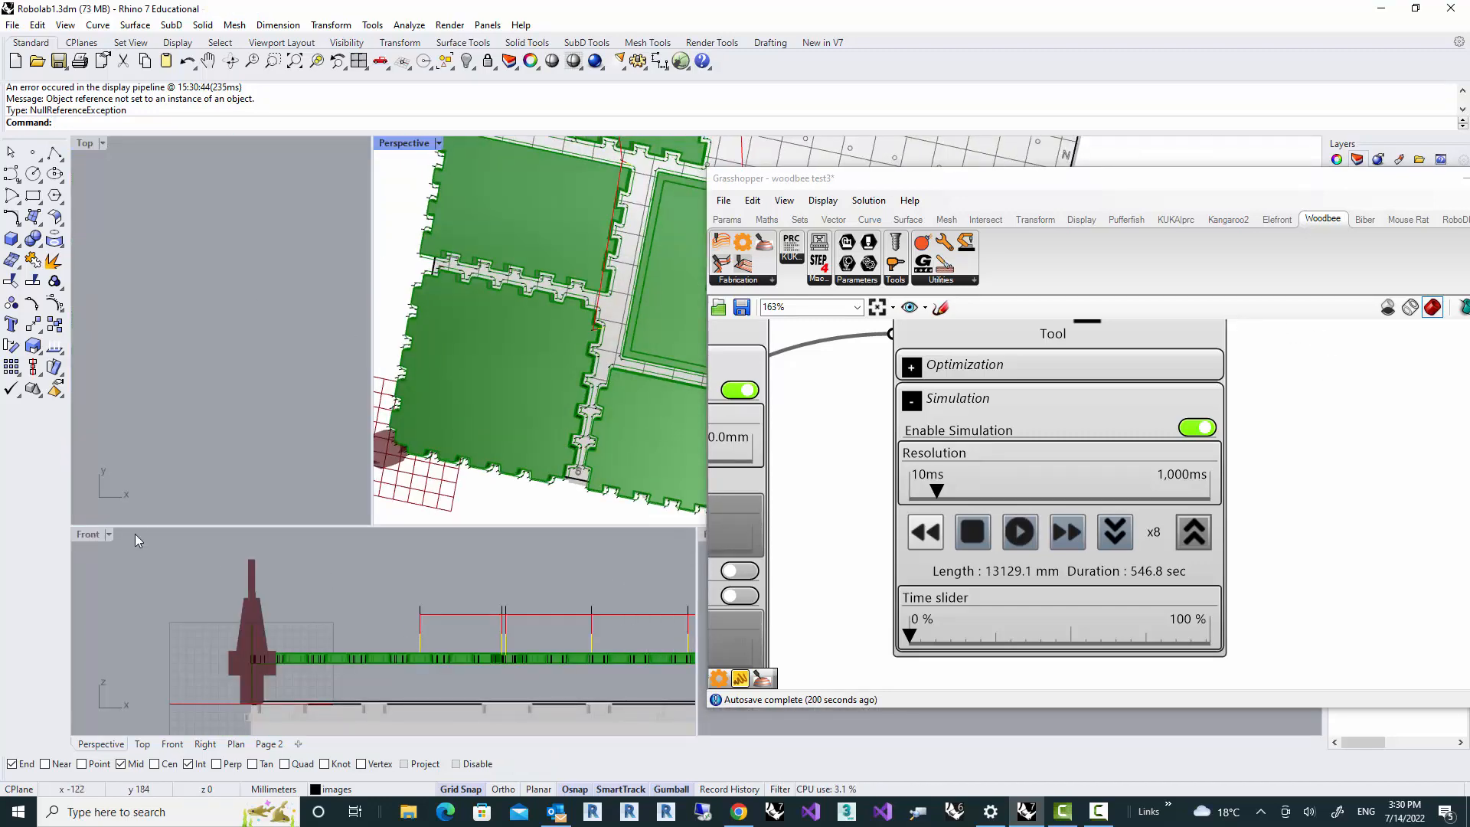
Step: Maximize the Top viewport and follow the moving tool around the panels and the pocket in plan
double_click(85, 145)
scroll(378, 390, down, 10)
right_drag(362, 366, 405, 455)
scroll(448, 391, up, 15)
scroll(476, 420, up, 6)
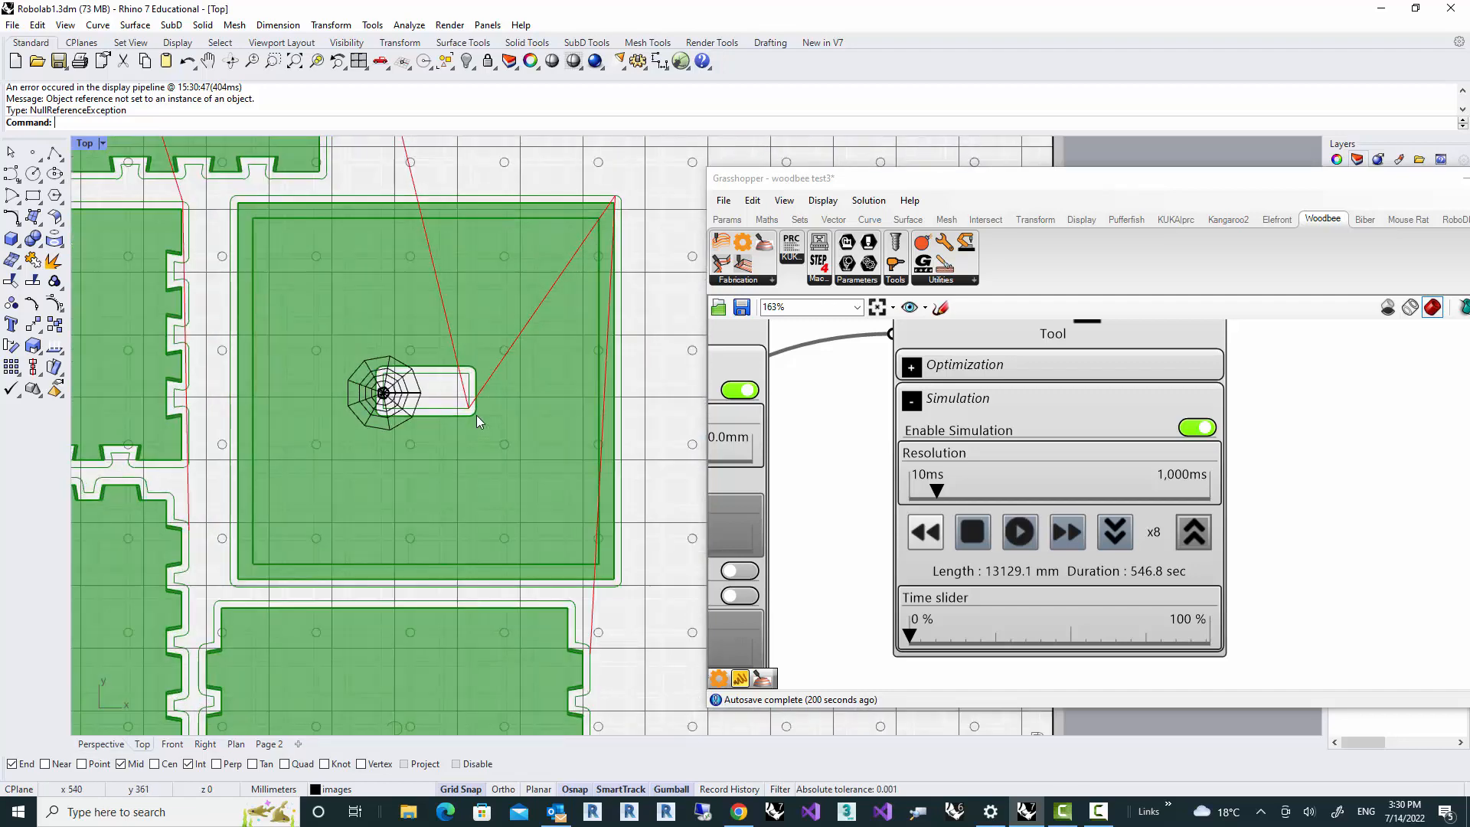
right_drag(338, 237, 496, 543)
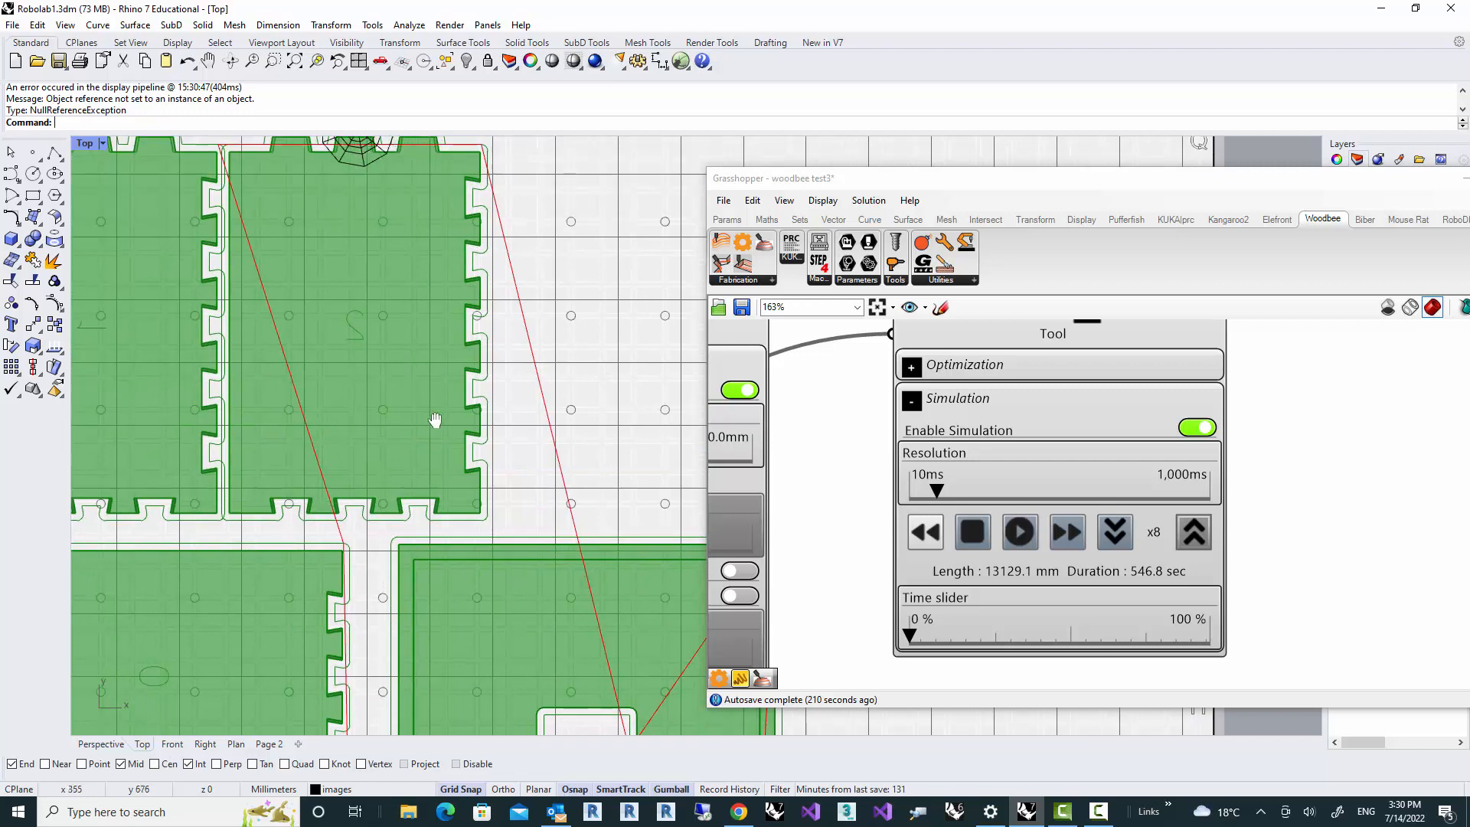
right_drag(412, 363, 459, 415)
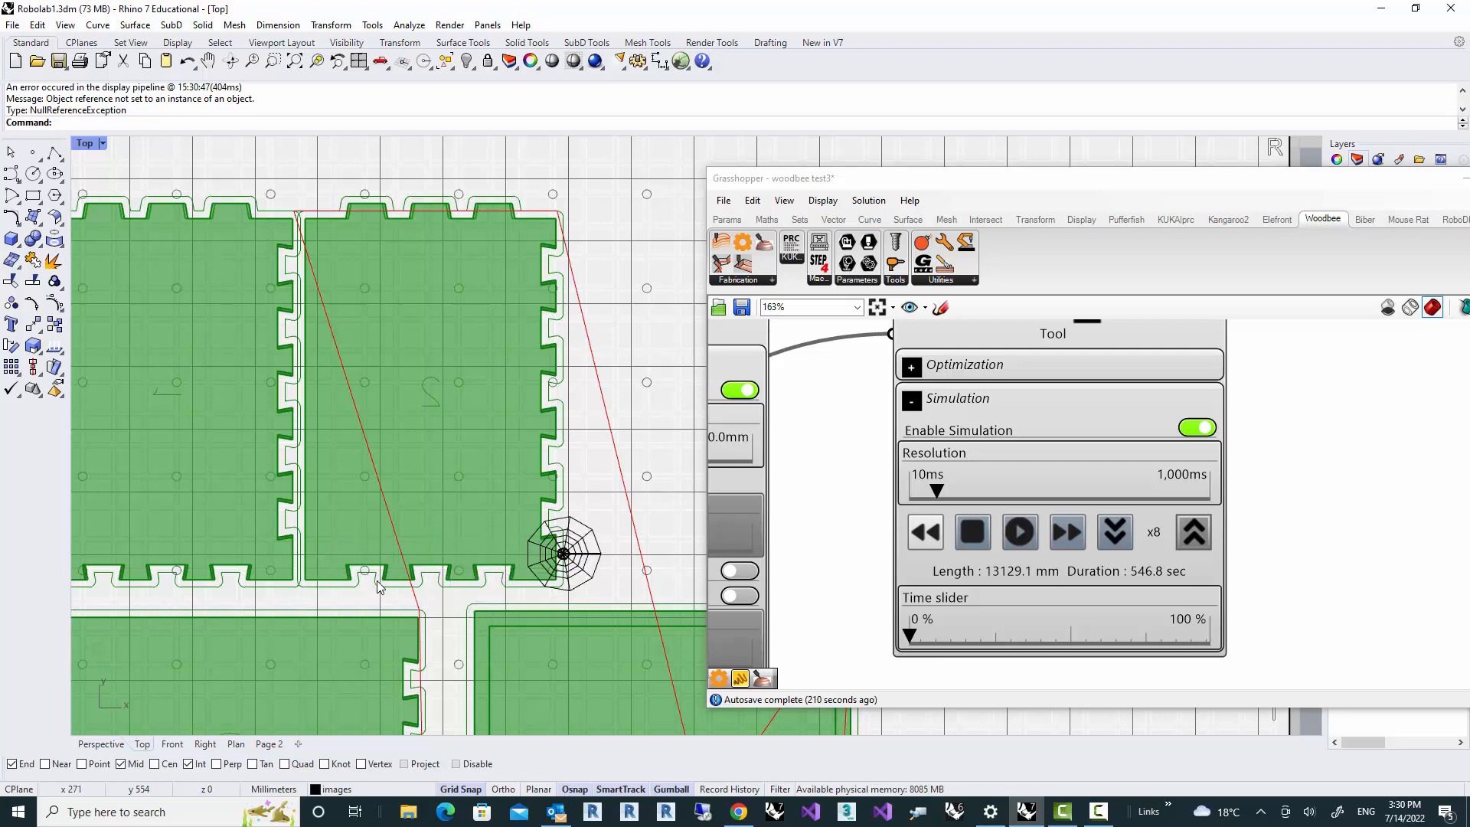
Step: Move panel 2 slightly along positive X, away from panel 1, and replay the milling simulation to check the gap between them
click(316, 583)
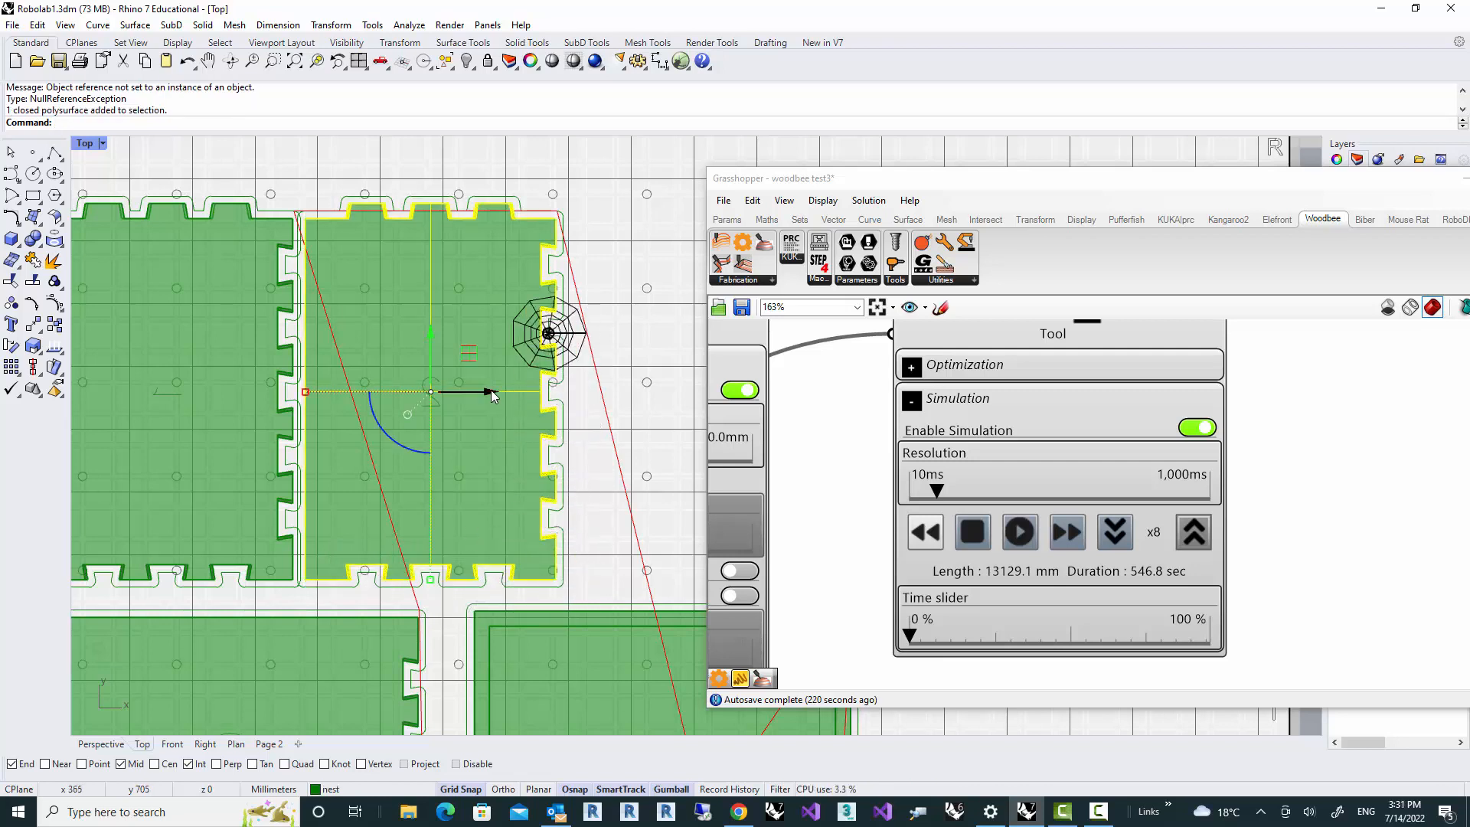
drag(490, 392, 501, 391)
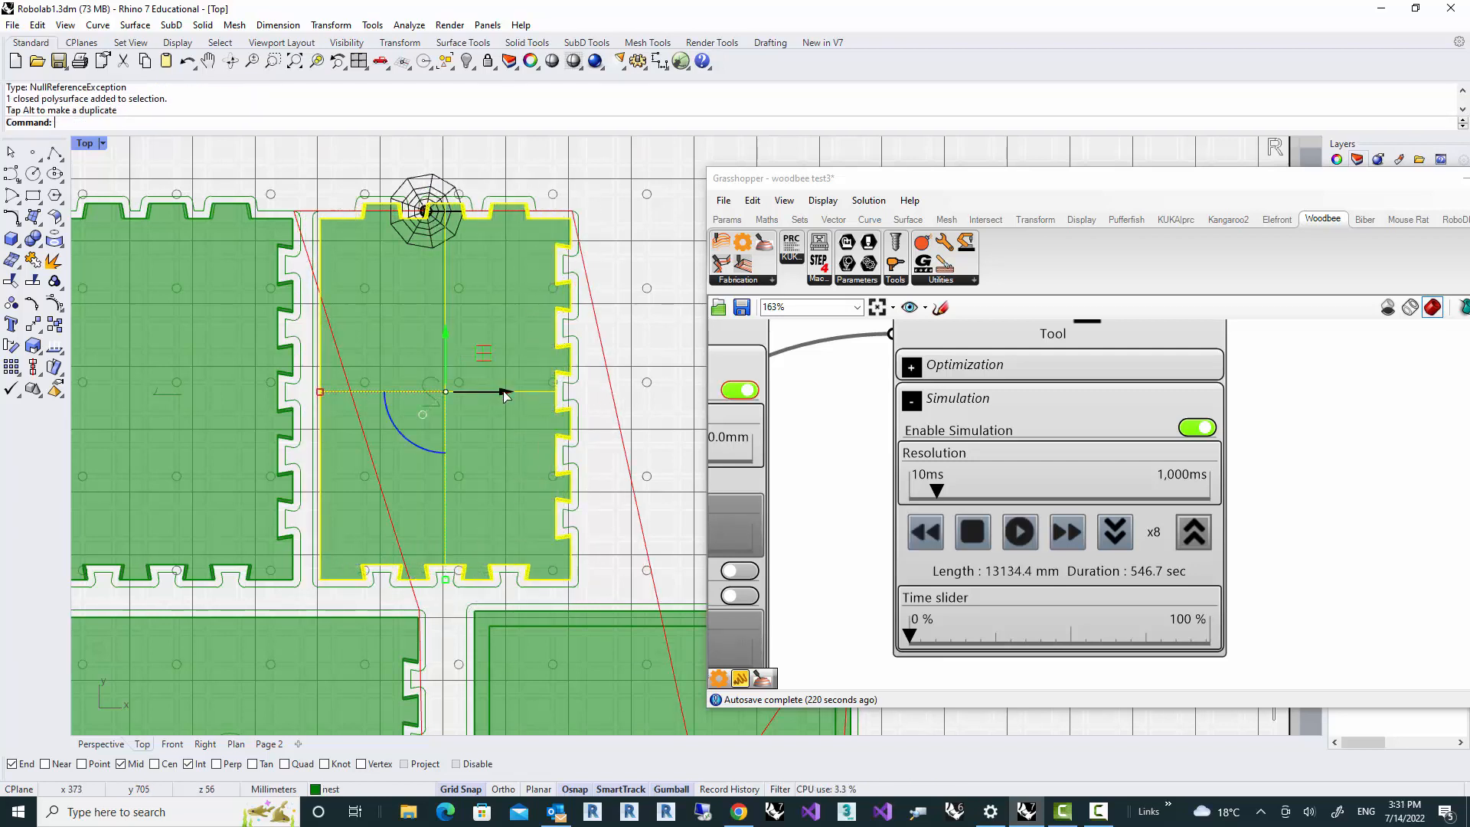
click(1020, 531)
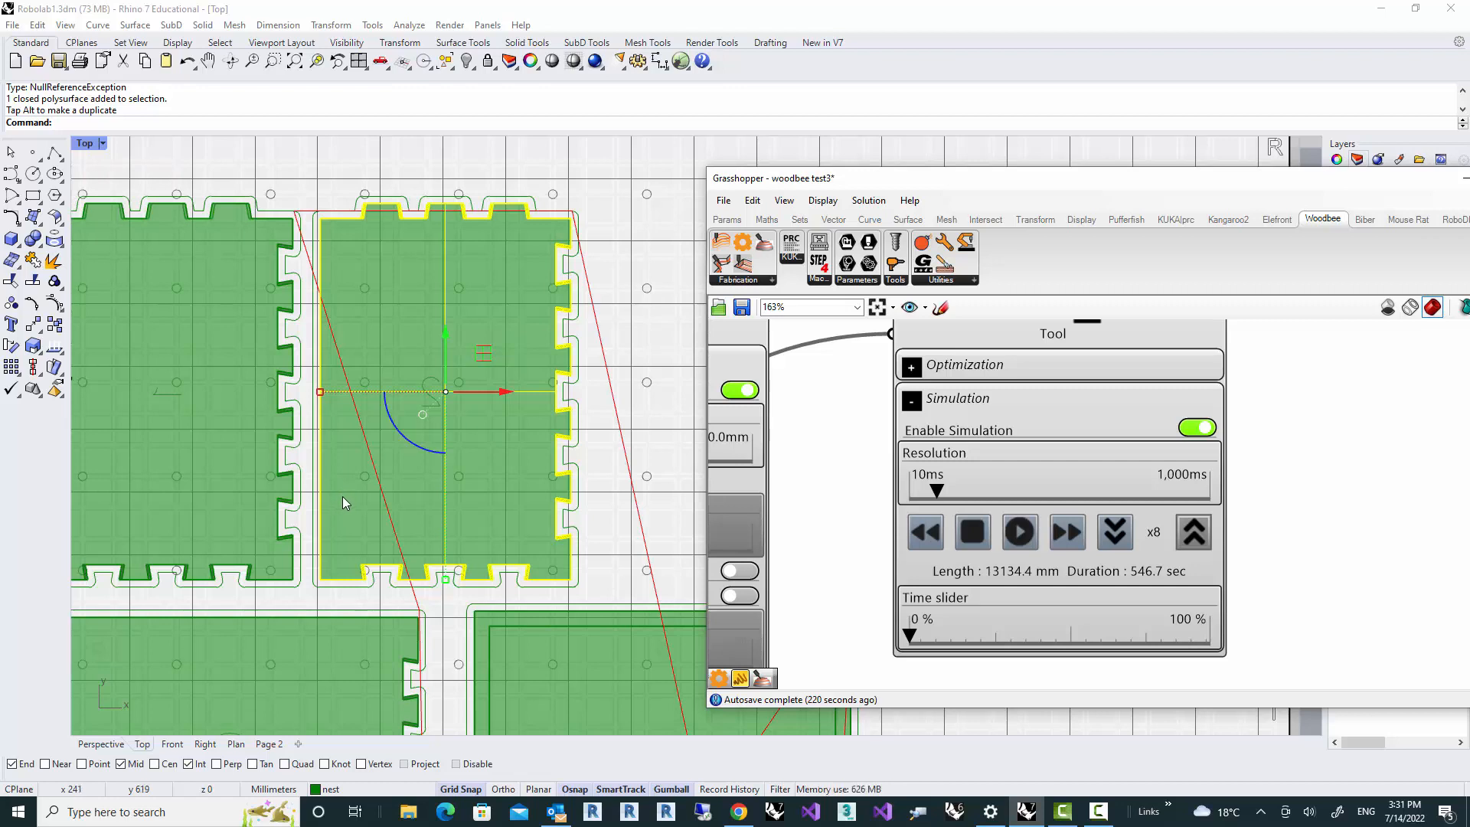
right_drag(342, 496, 418, 446)
scroll(413, 445, down, 2)
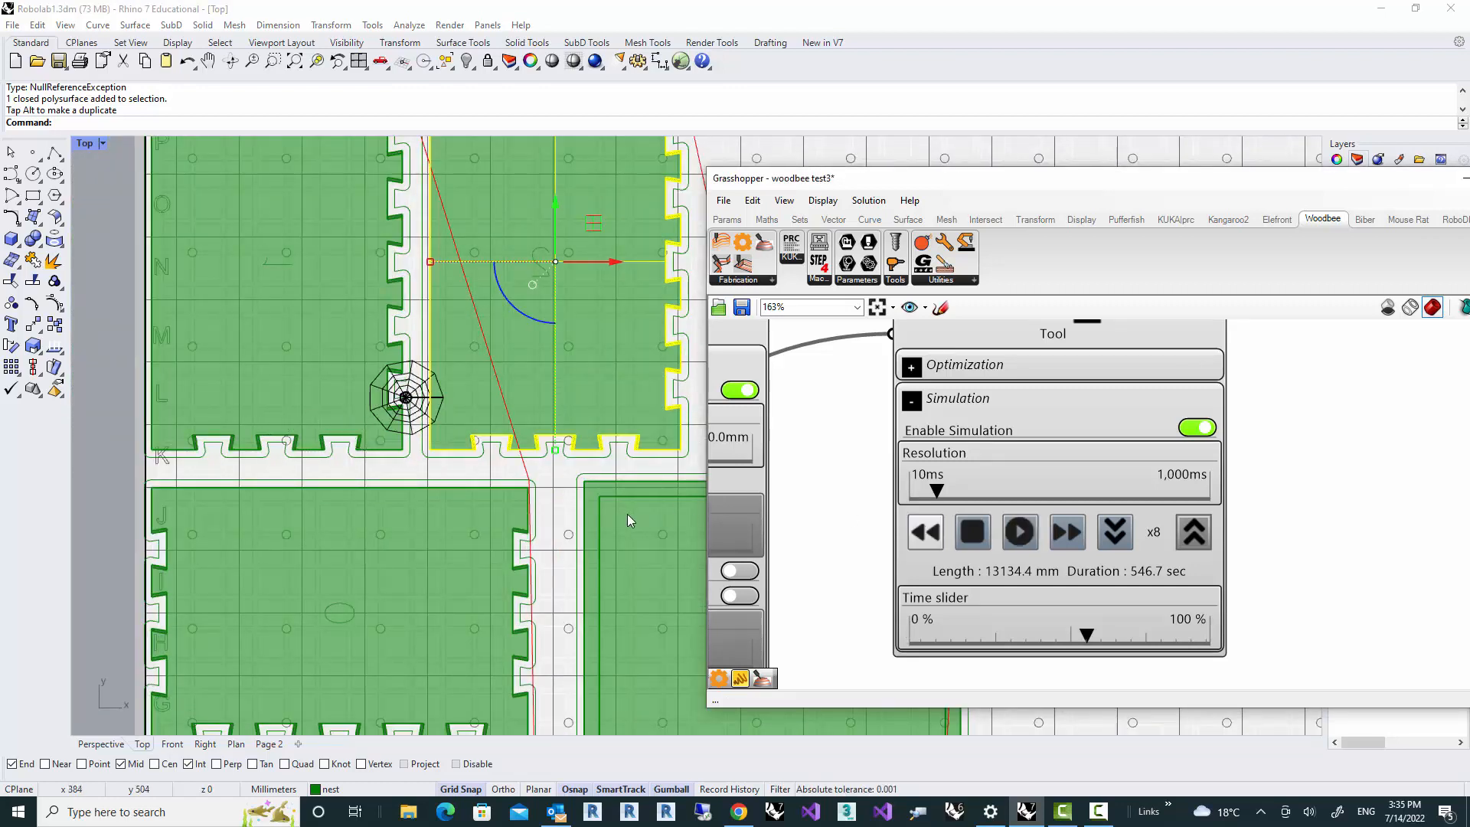
right_drag(457, 463, 457, 572)
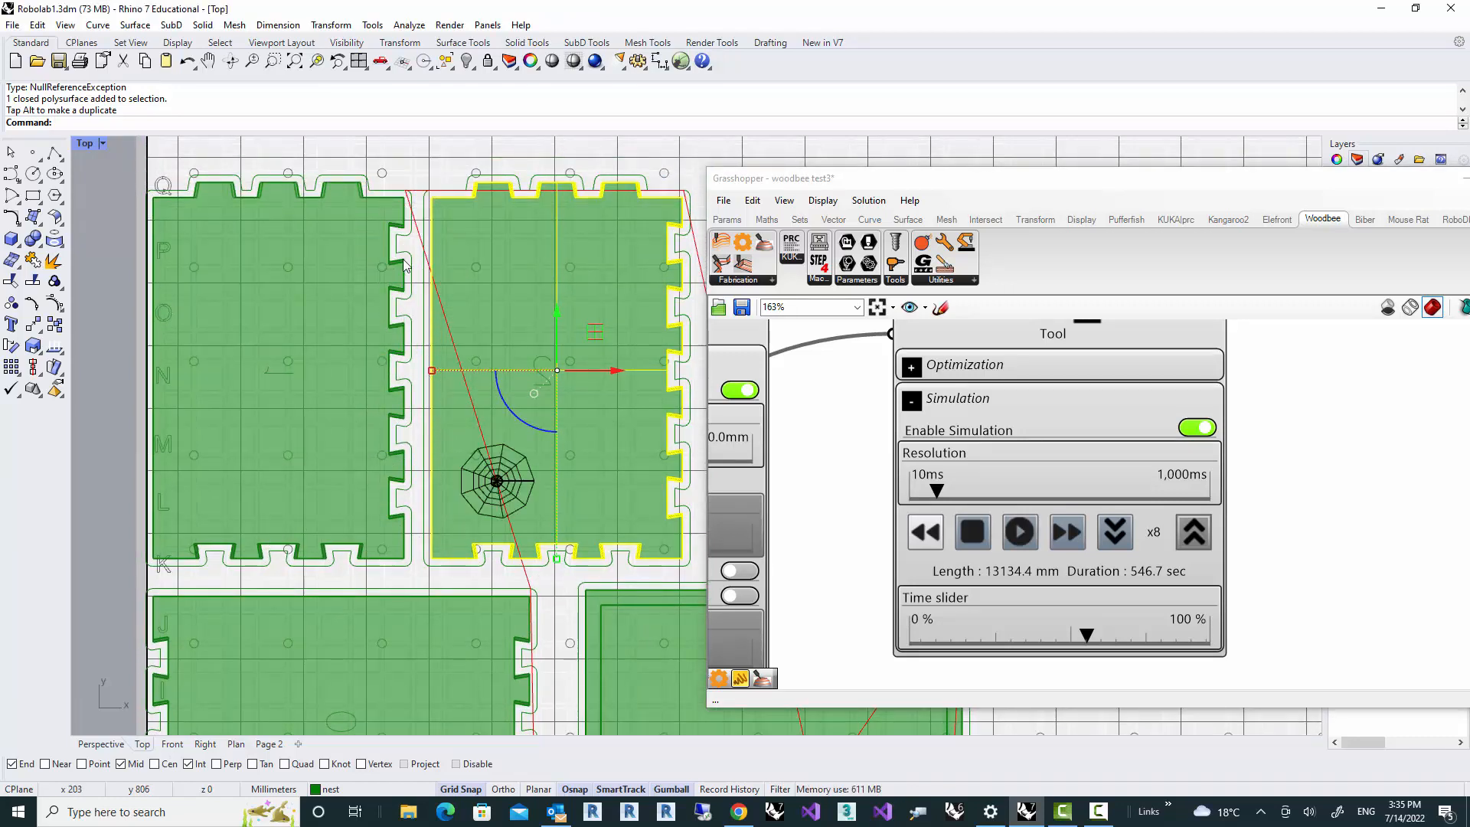
right_drag(469, 456, 401, 256)
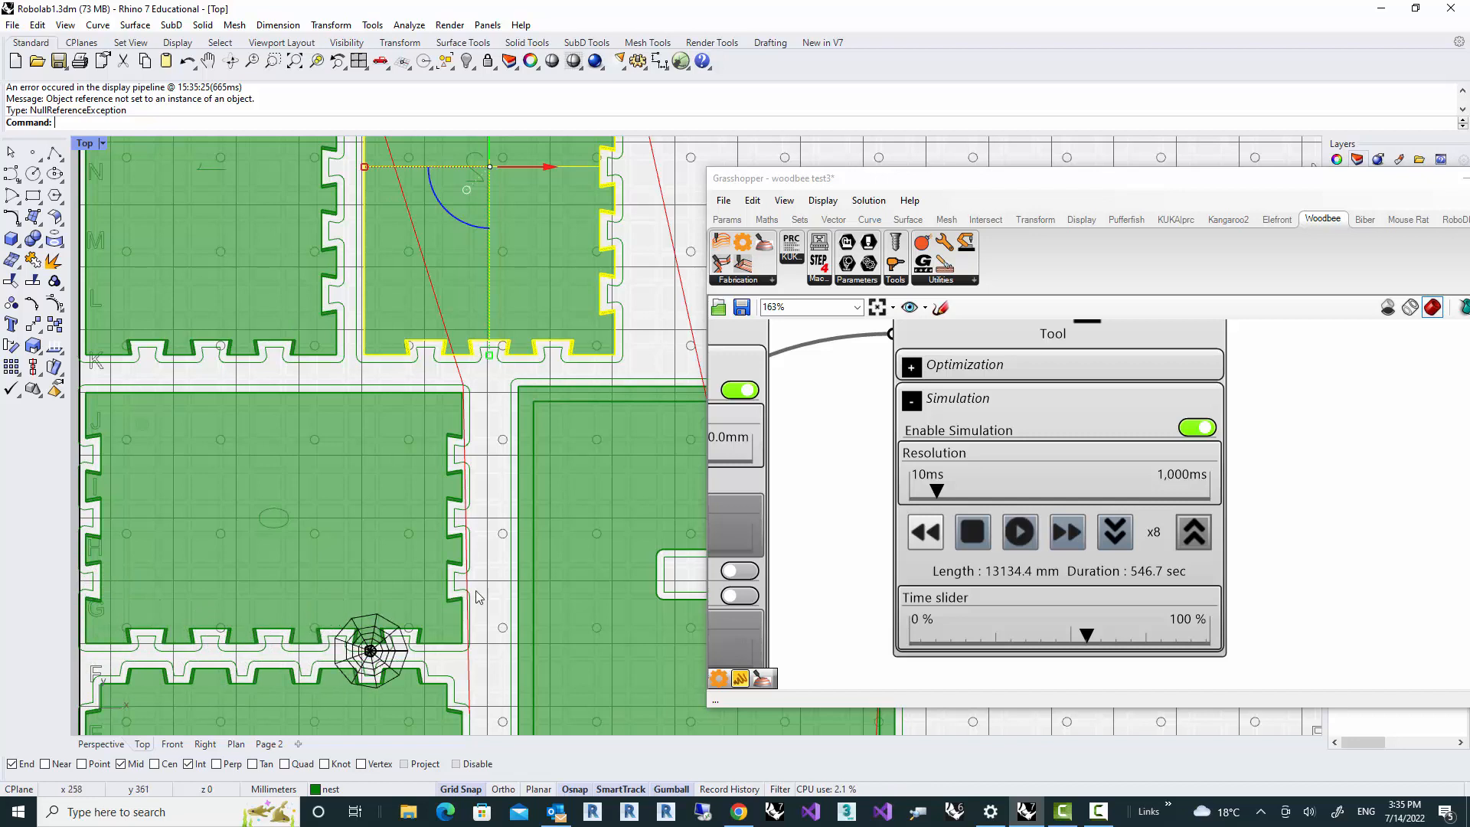
Step: Turn on Simplify Raw Part in the milling component's rough milling settings
right_drag(848, 509, 1174, 509)
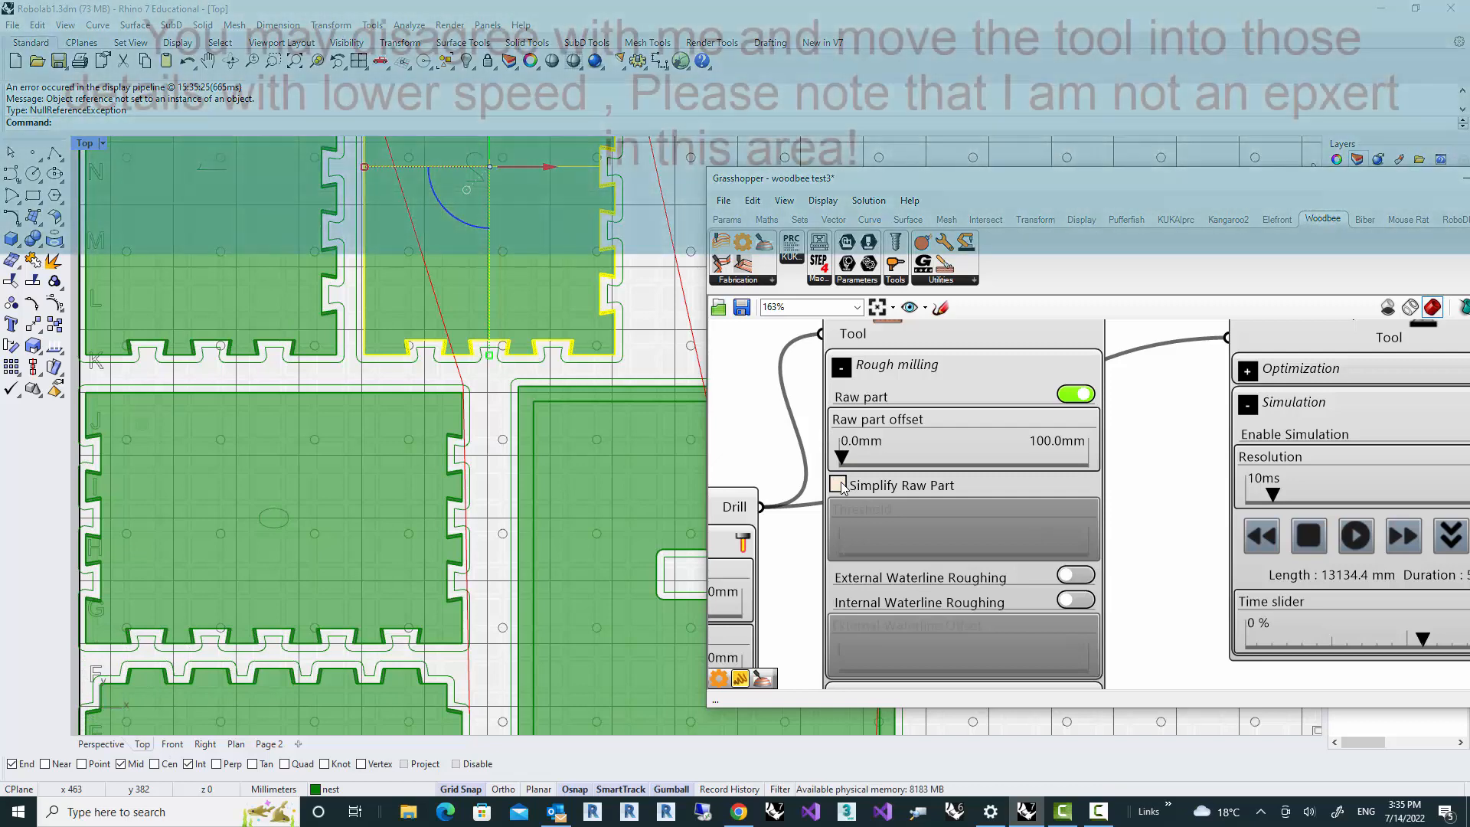
click(840, 486)
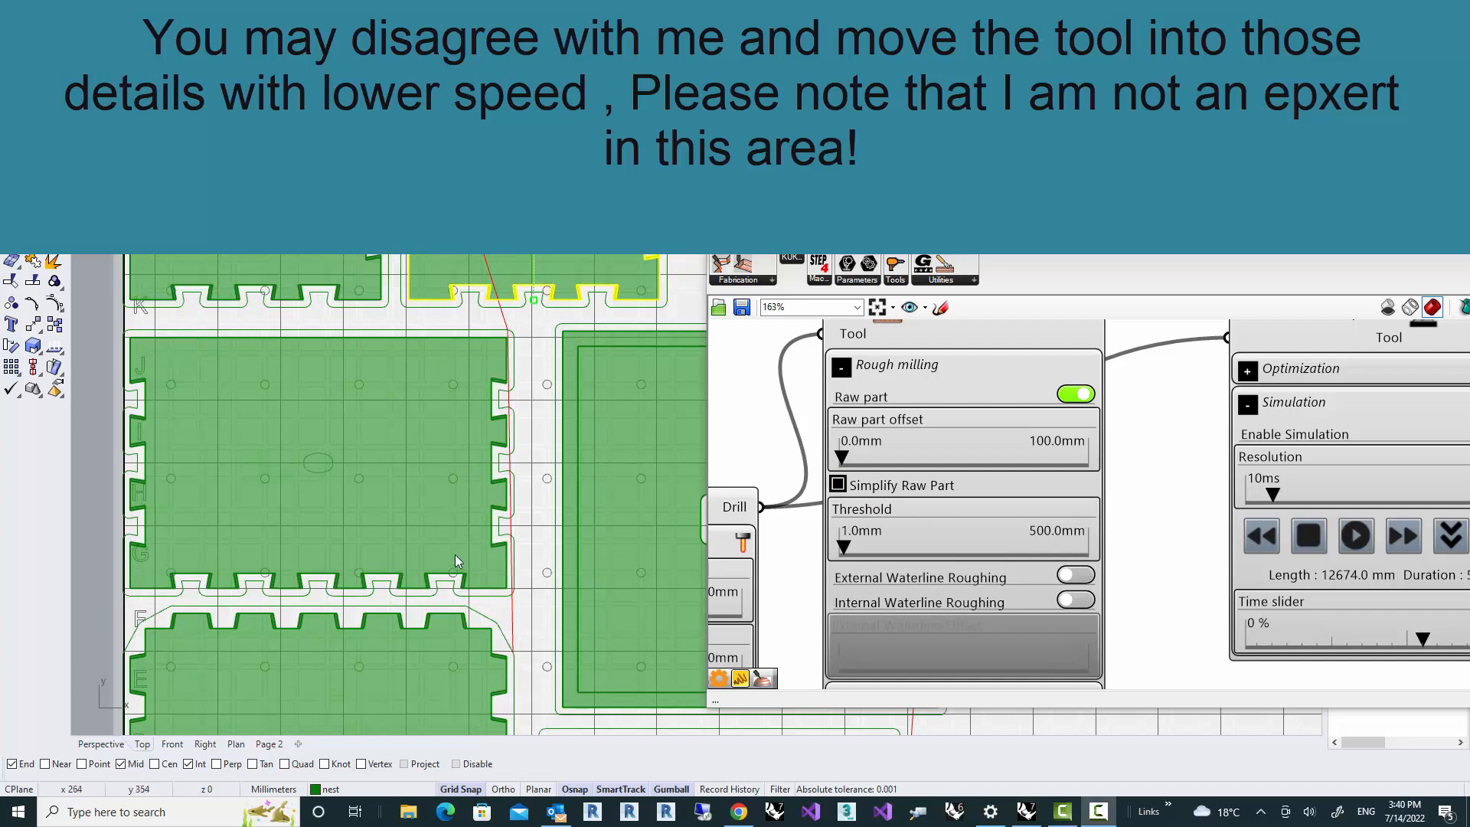
Step: Examine the simplified tool path along the tabs and notches of the nested panels
right_drag(453, 563, 488, 360)
right_drag(453, 440, 460, 380)
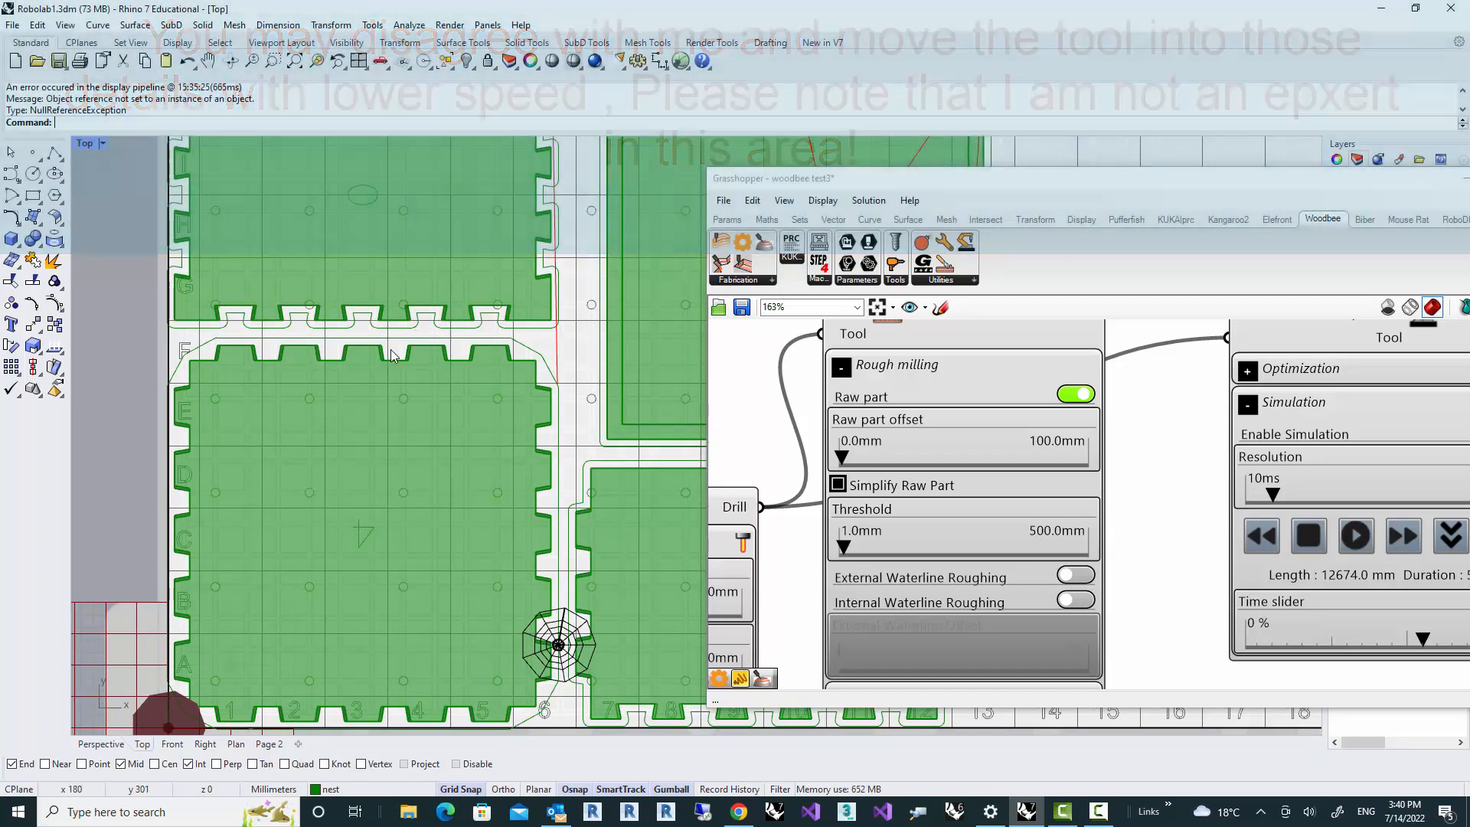
right_drag(408, 343, 406, 393)
scroll(406, 394, up, 2)
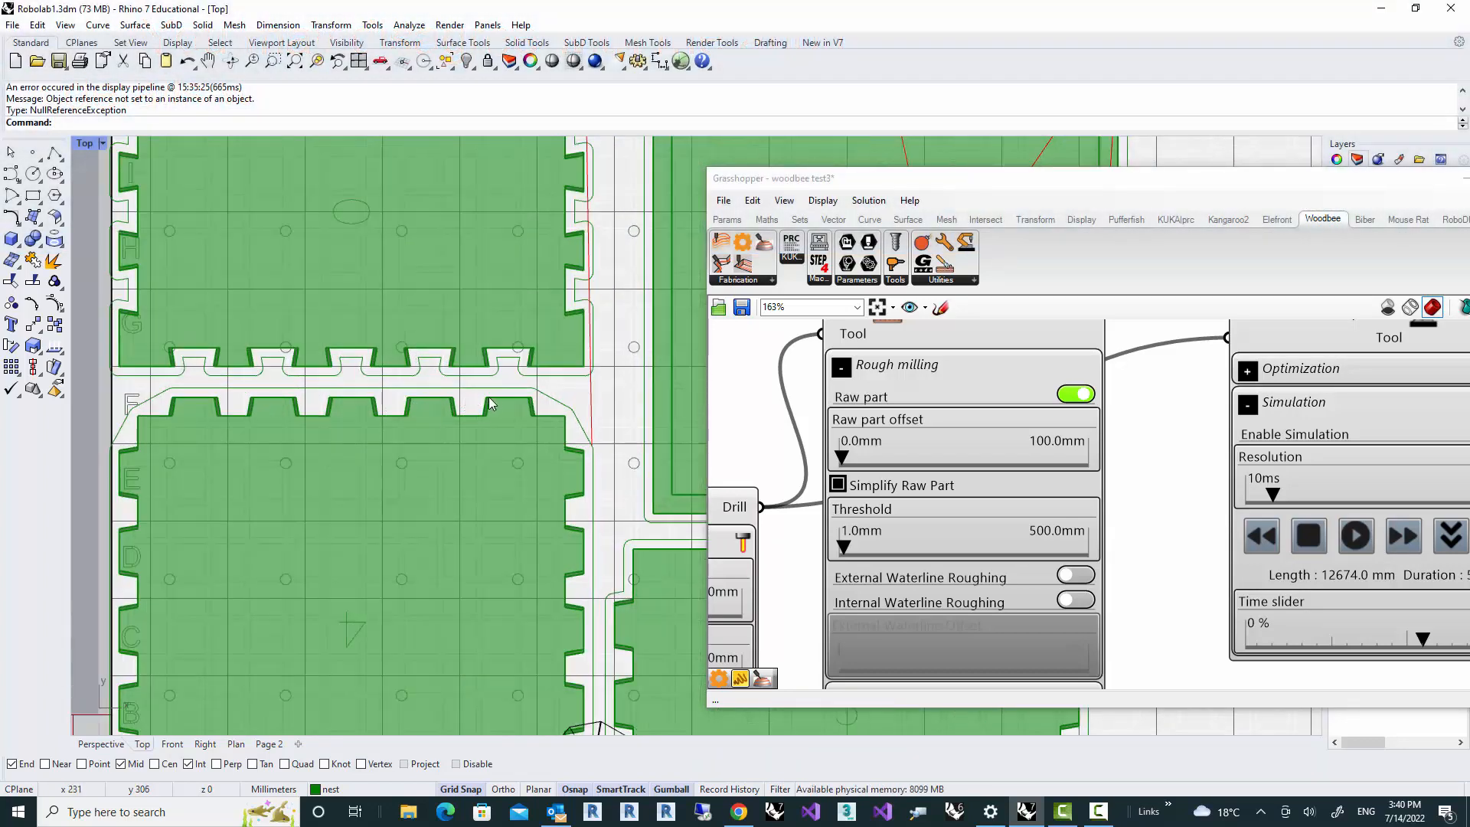
right_drag(501, 454, 510, 304)
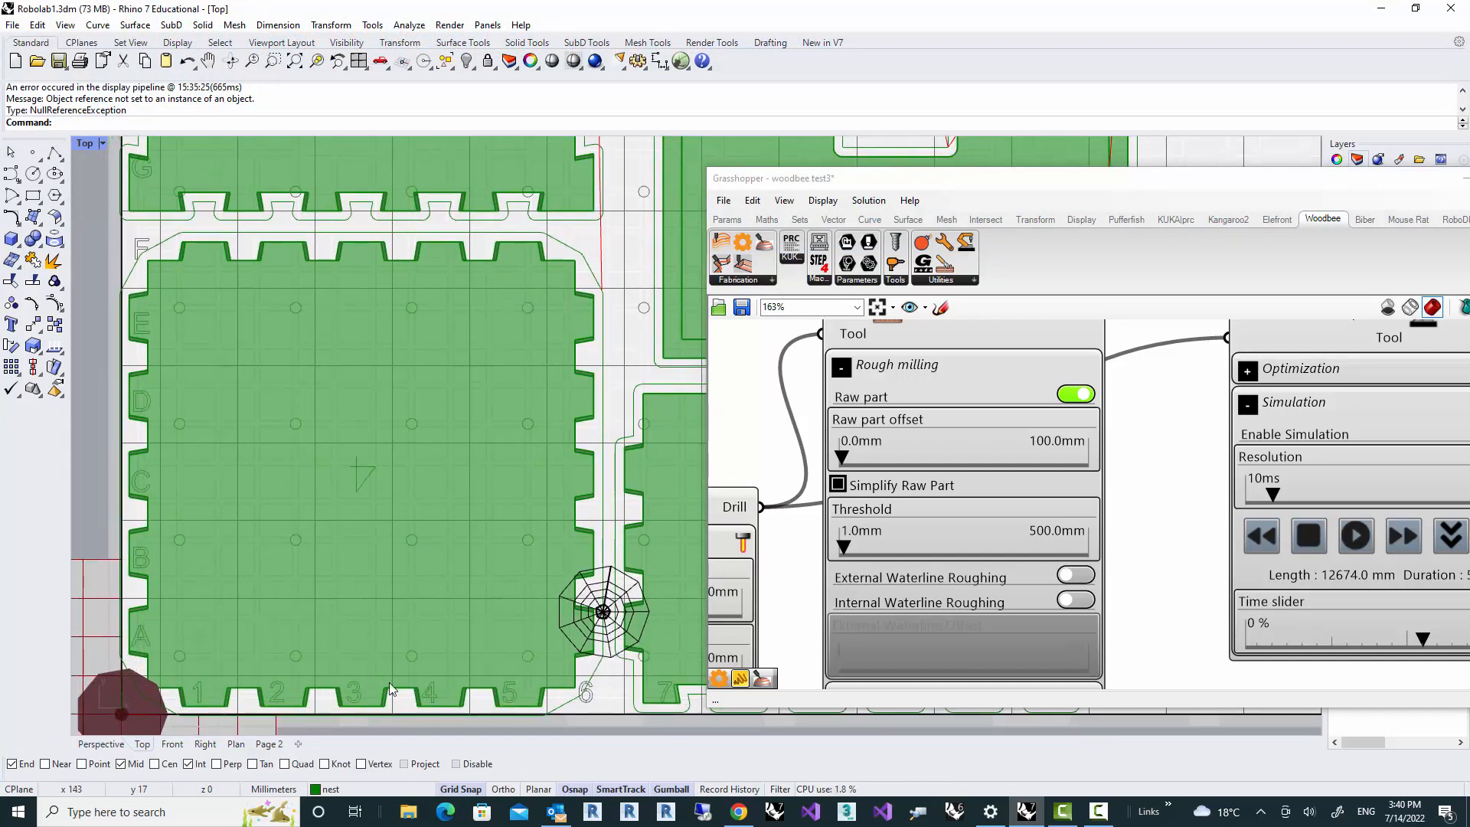
right_drag(468, 410, 457, 522)
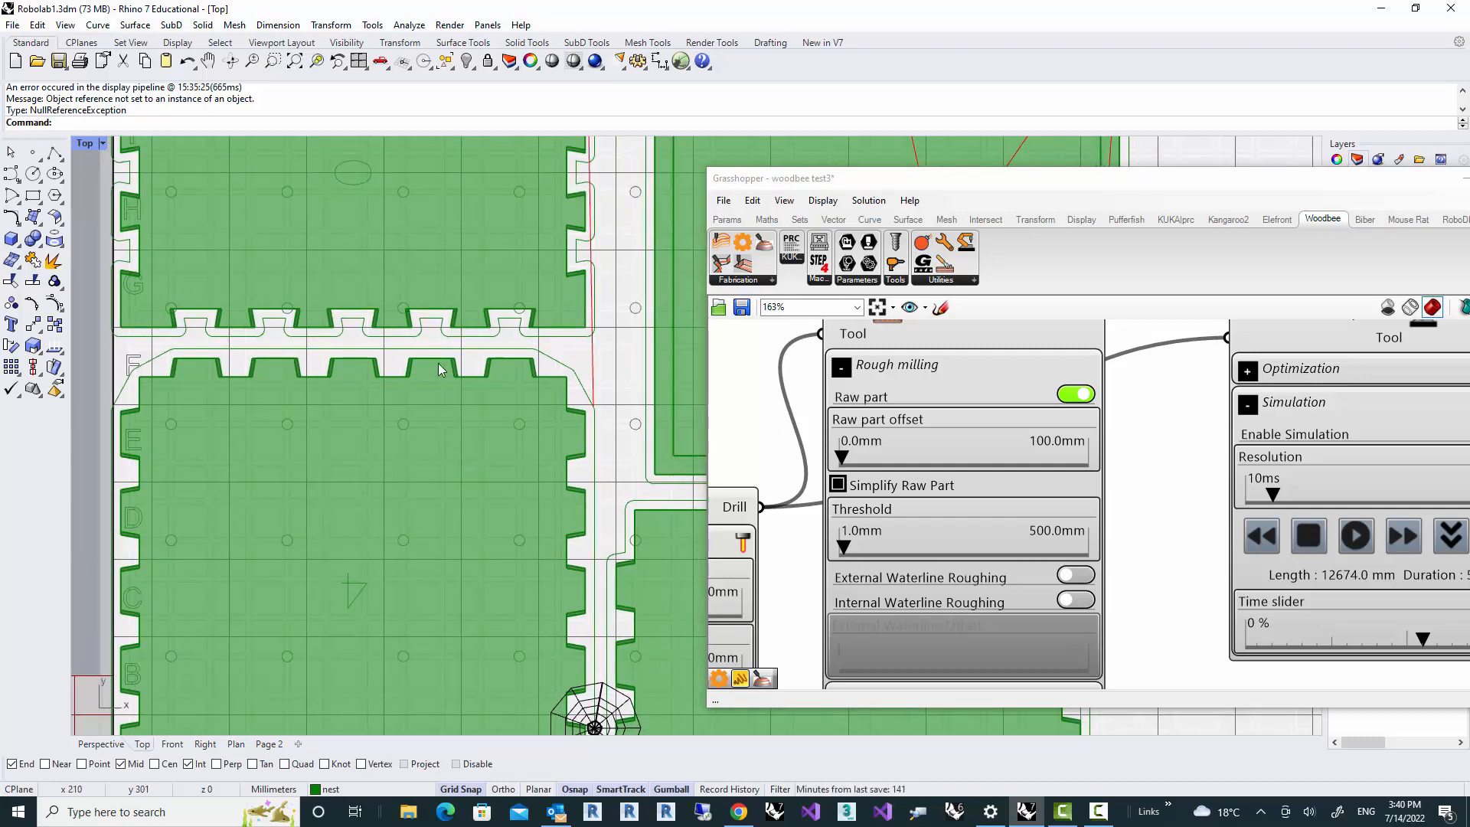
right_drag(444, 367, 433, 503)
mouse_move(487, 357)
right_down()
mouse_move(485, 465)
mouse_move(472, 410)
mouse_move(491, 452)
right_up()
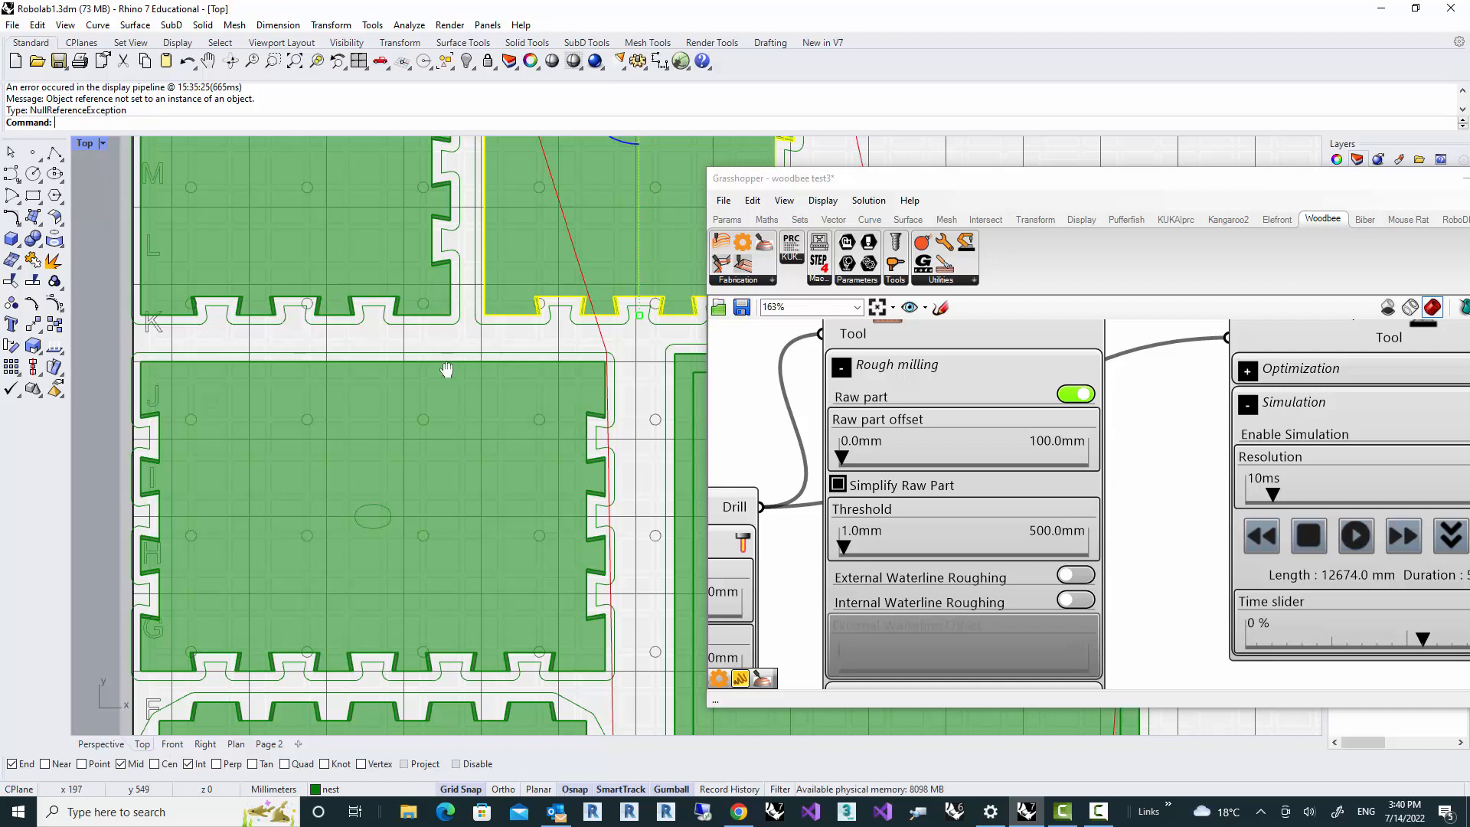
right_drag(414, 333, 372, 410)
Step: Set the Simplify Raw Part threshold to 15.5 mm and check the tool path around the tabs of all panels
mouse_move(843, 548)
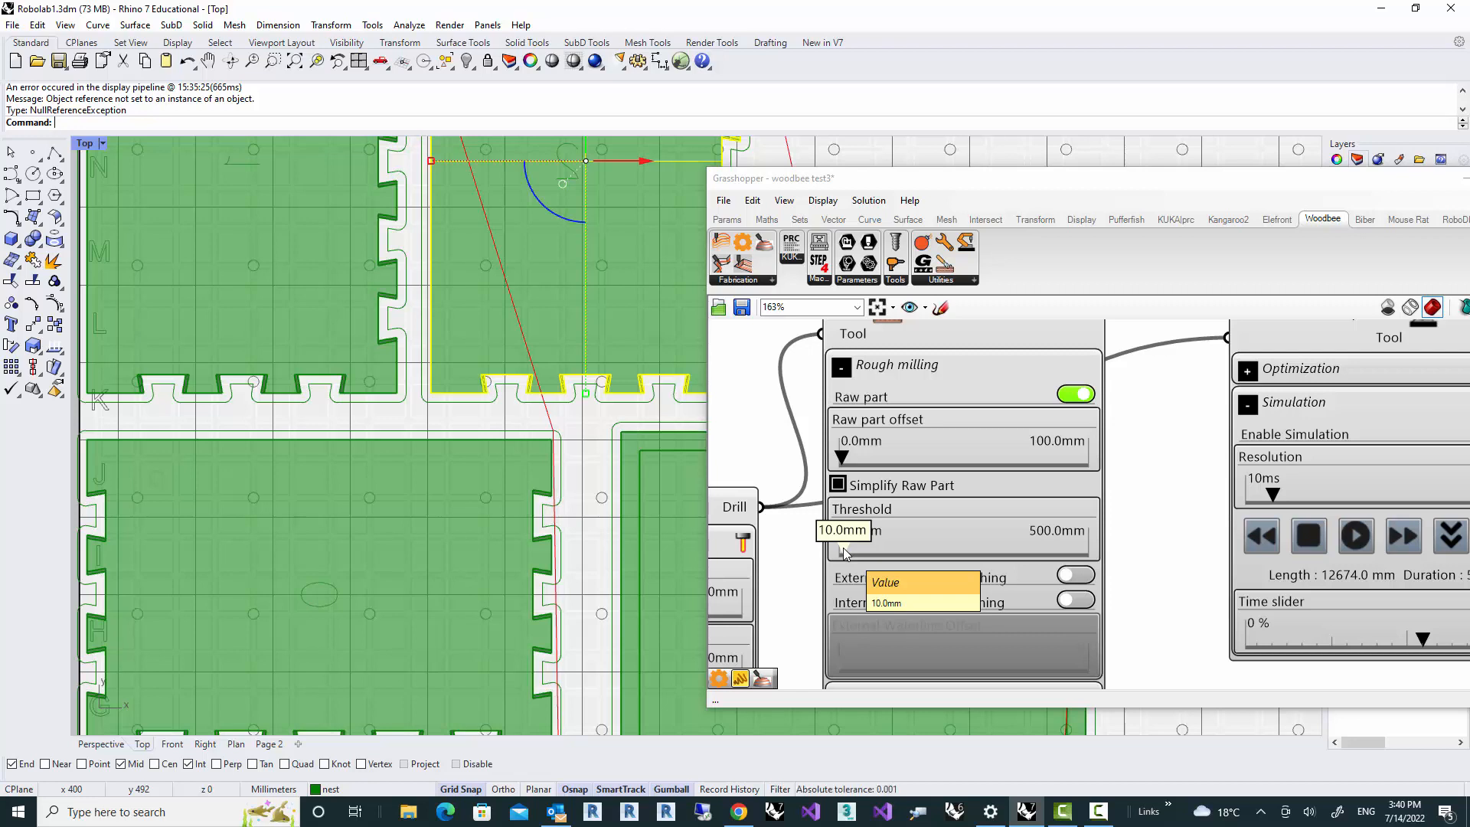
drag(842, 548, 847, 548)
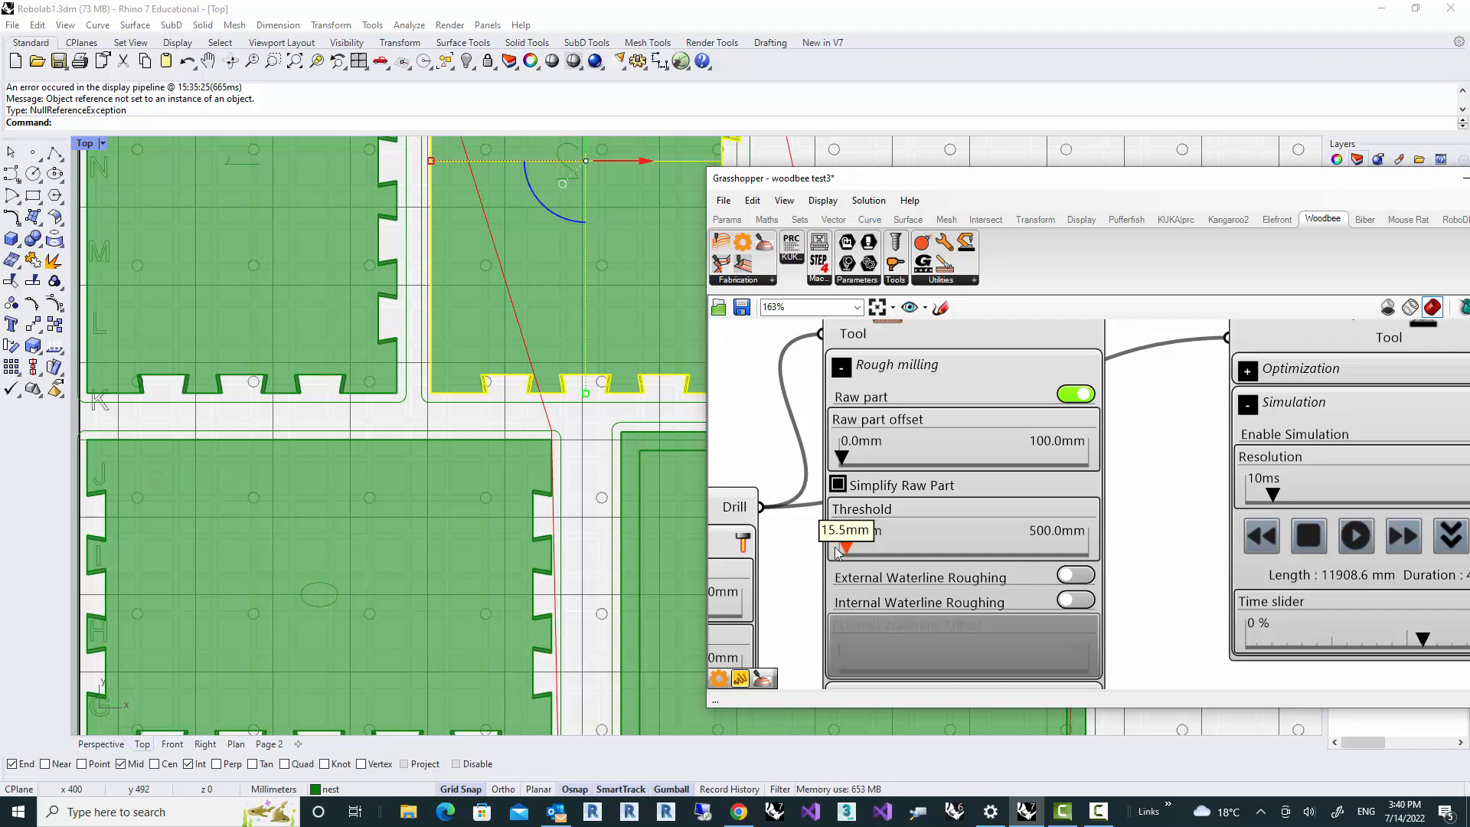
scroll(453, 470, down, 3)
right_drag(452, 474, 496, 551)
right_drag(658, 267, 555, 269)
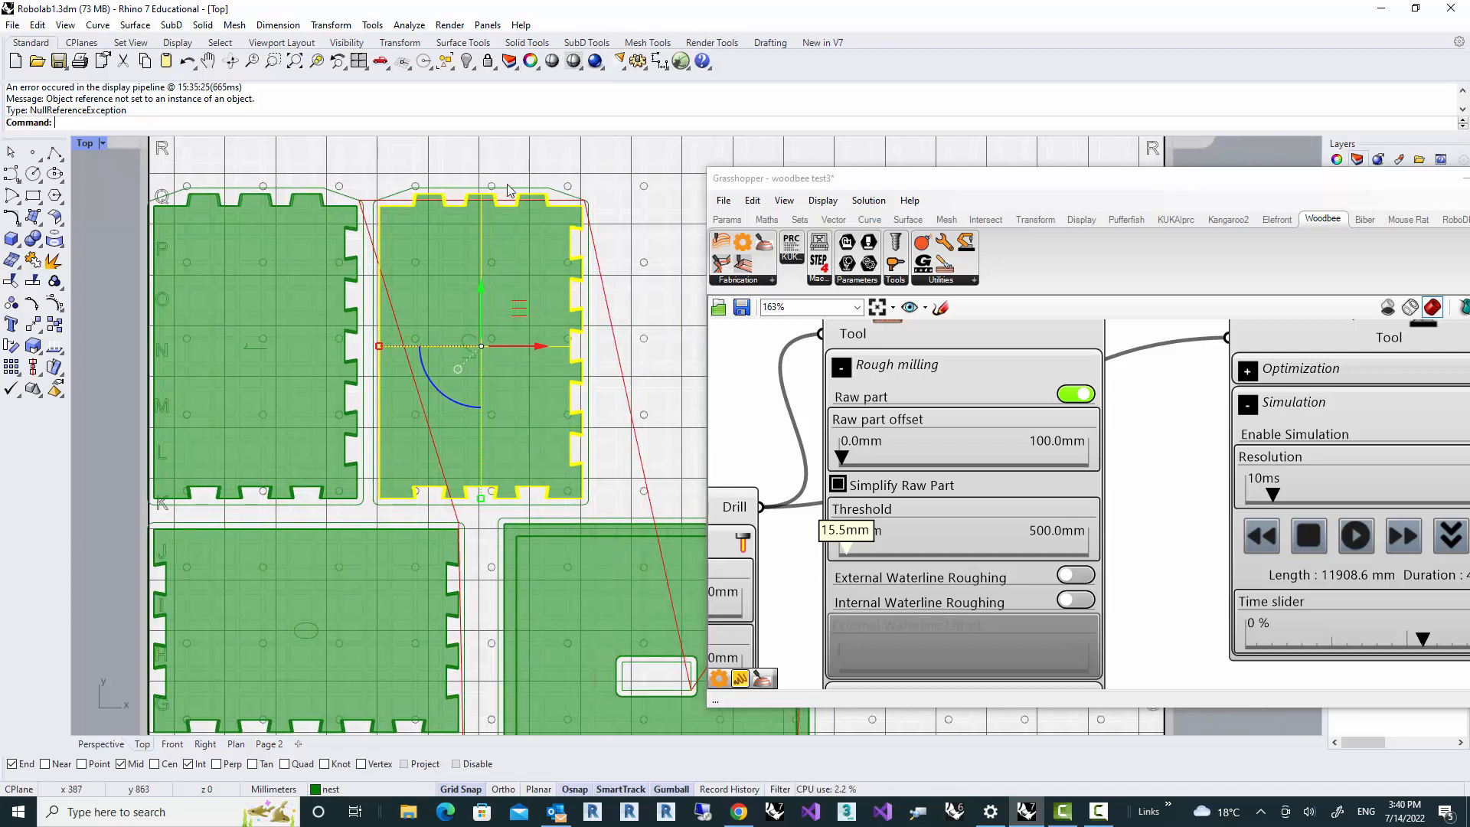
right_drag(388, 510, 418, 506)
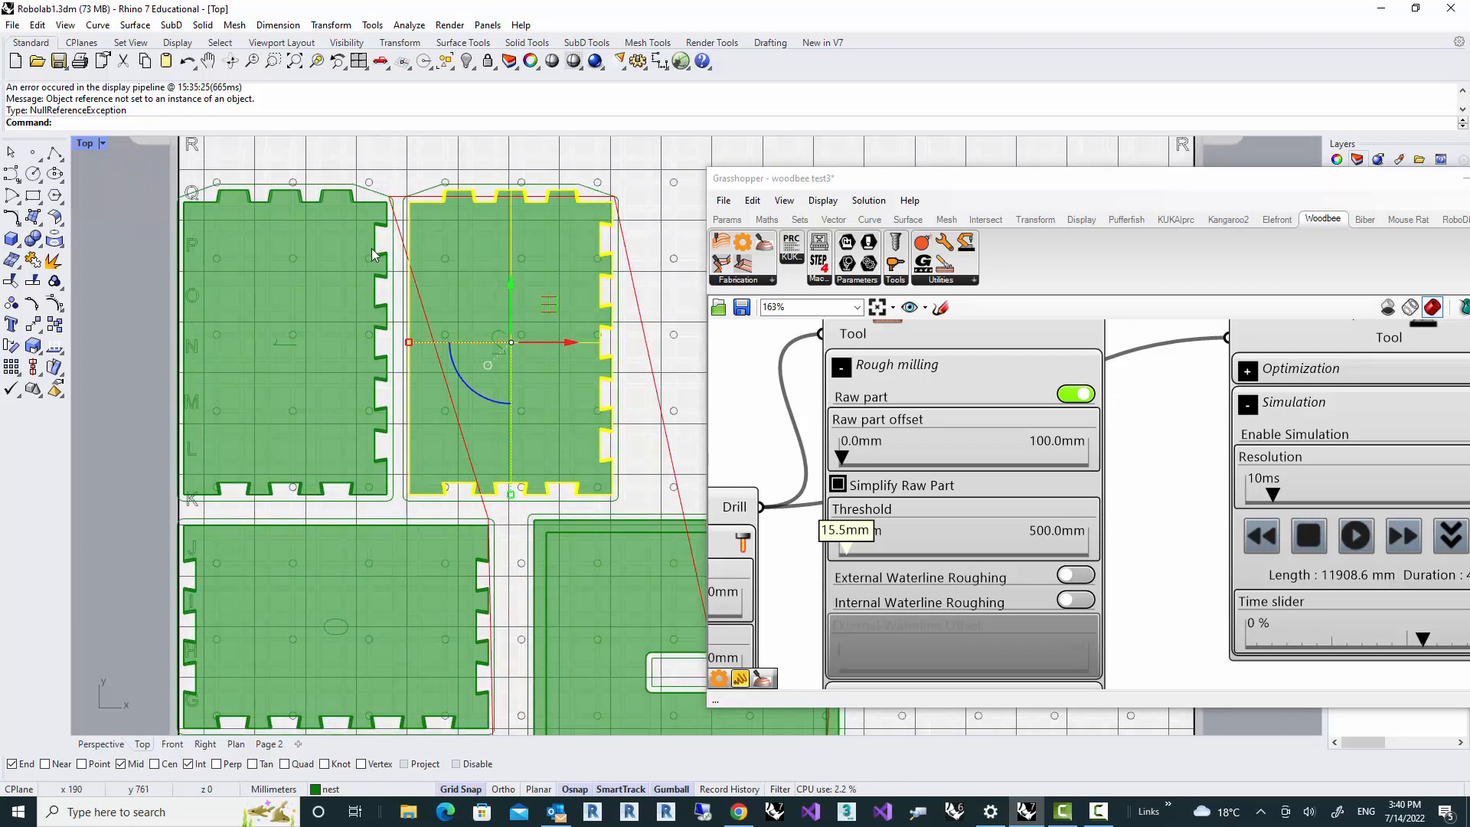
right_drag(244, 434, 400, 475)
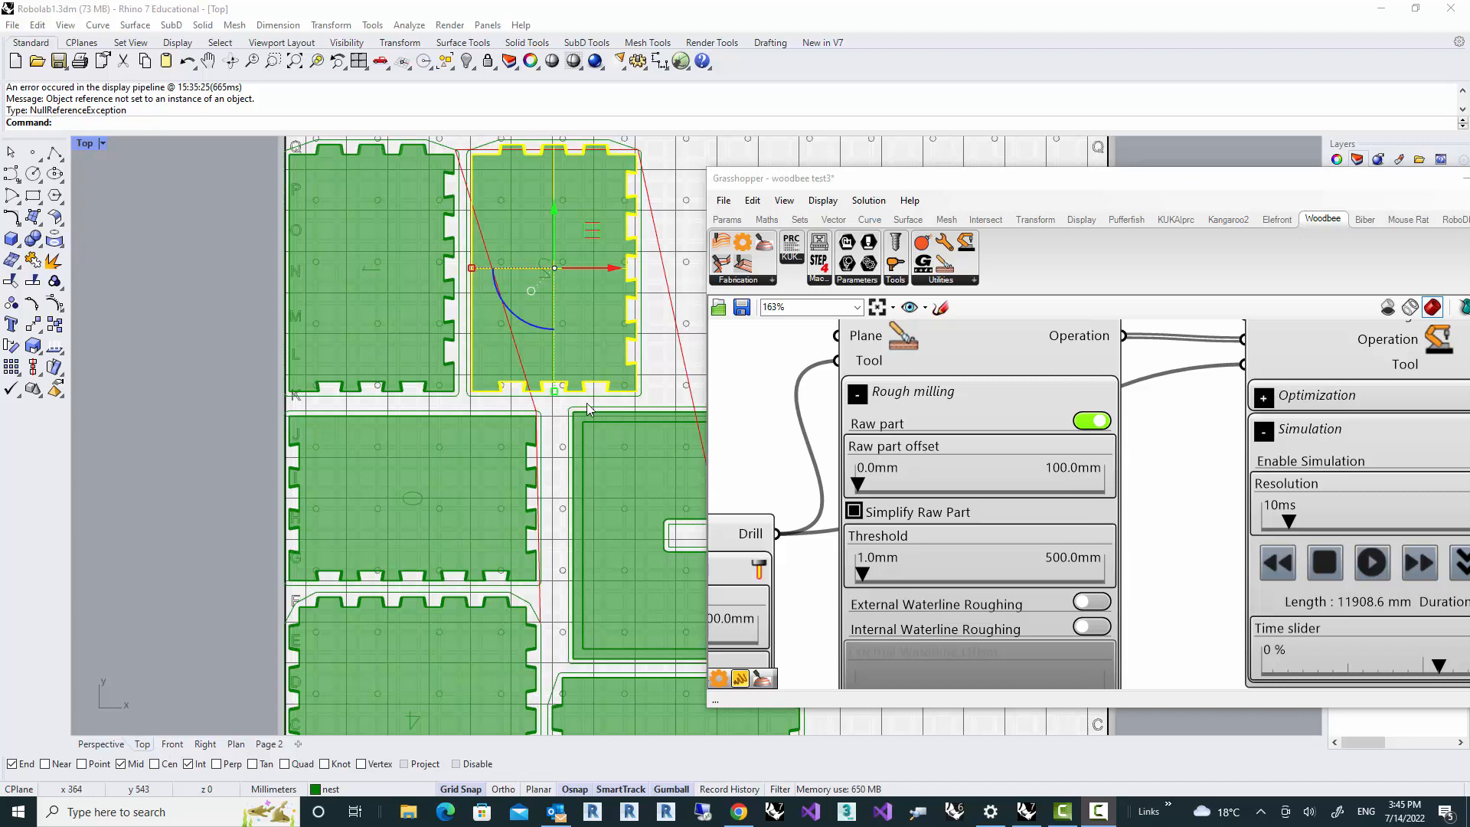
right_drag(485, 689, 453, 559)
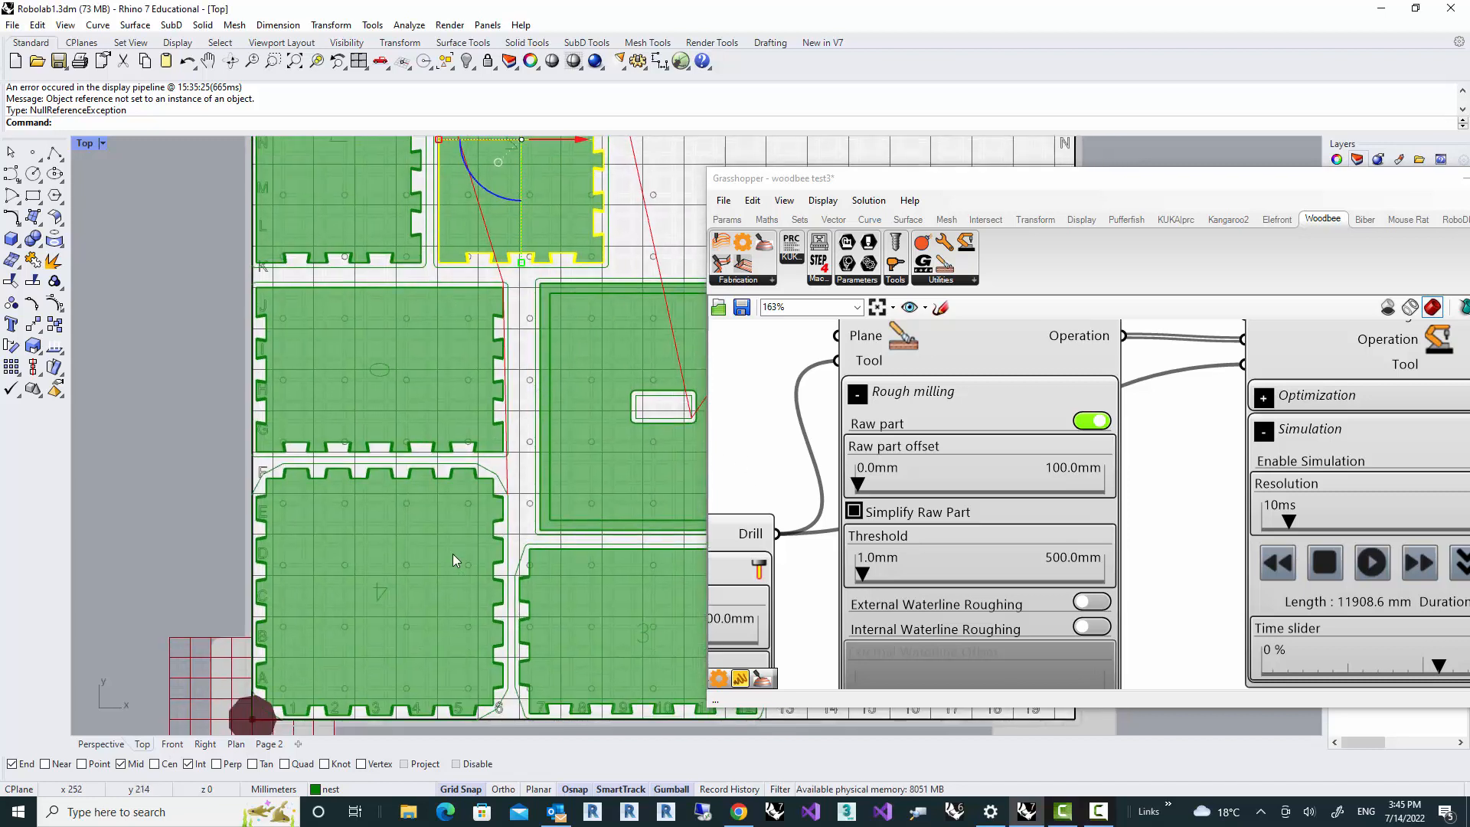
mouse_move(417, 415)
right_down()
mouse_move(404, 429)
mouse_move(370, 334)
mouse_move(398, 368)
mouse_move(407, 456)
mouse_move(400, 389)
right_up()
Step: Scrub the simulation to 55 % and examine closely how the tool passes the tabs on panel 1's upper edge
right_drag(1200, 559, 1043, 501)
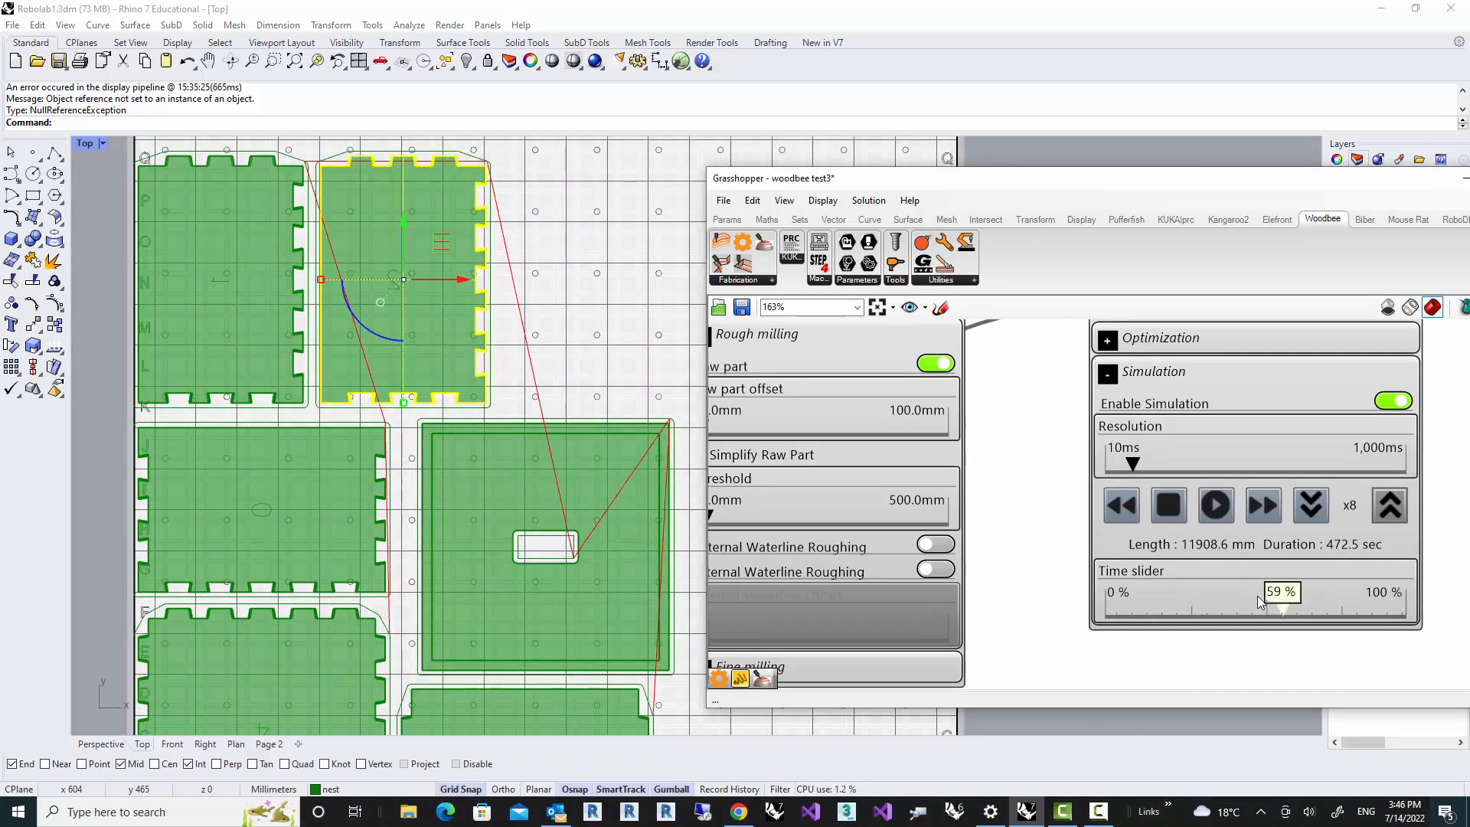
drag(1281, 608, 1270, 612)
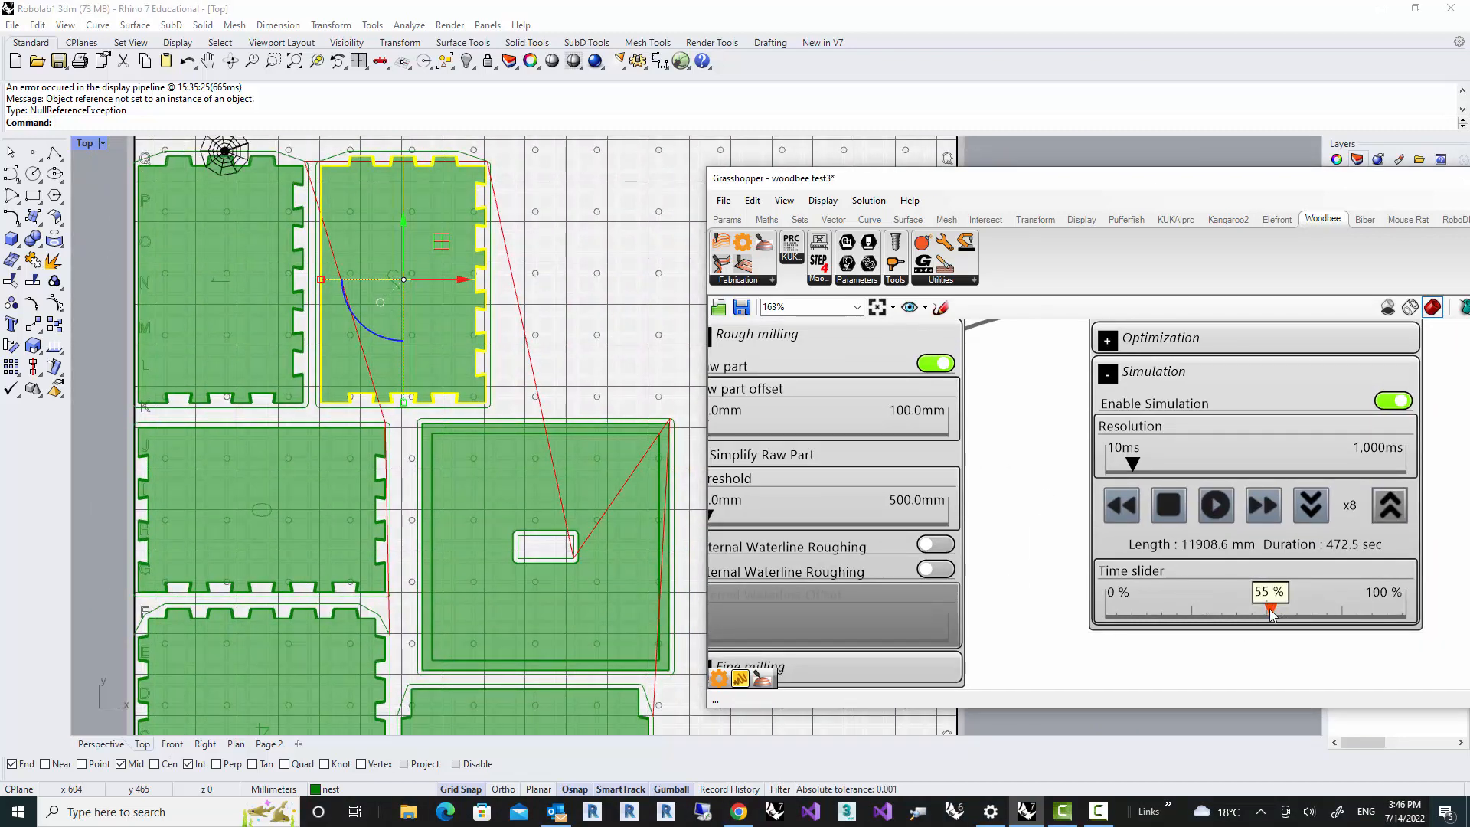
scroll(289, 297, up, 8)
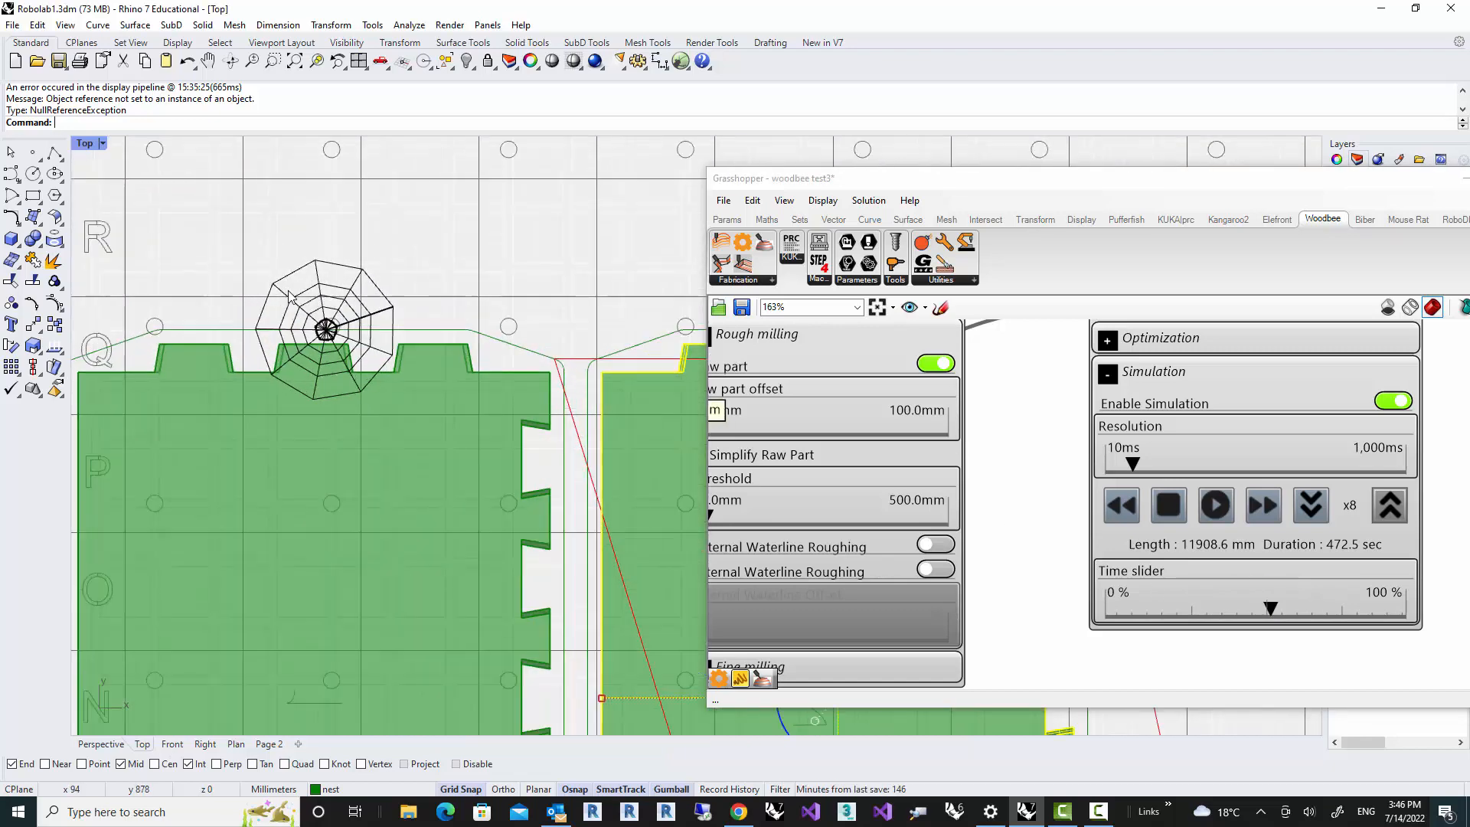
scroll(289, 297, up, 6)
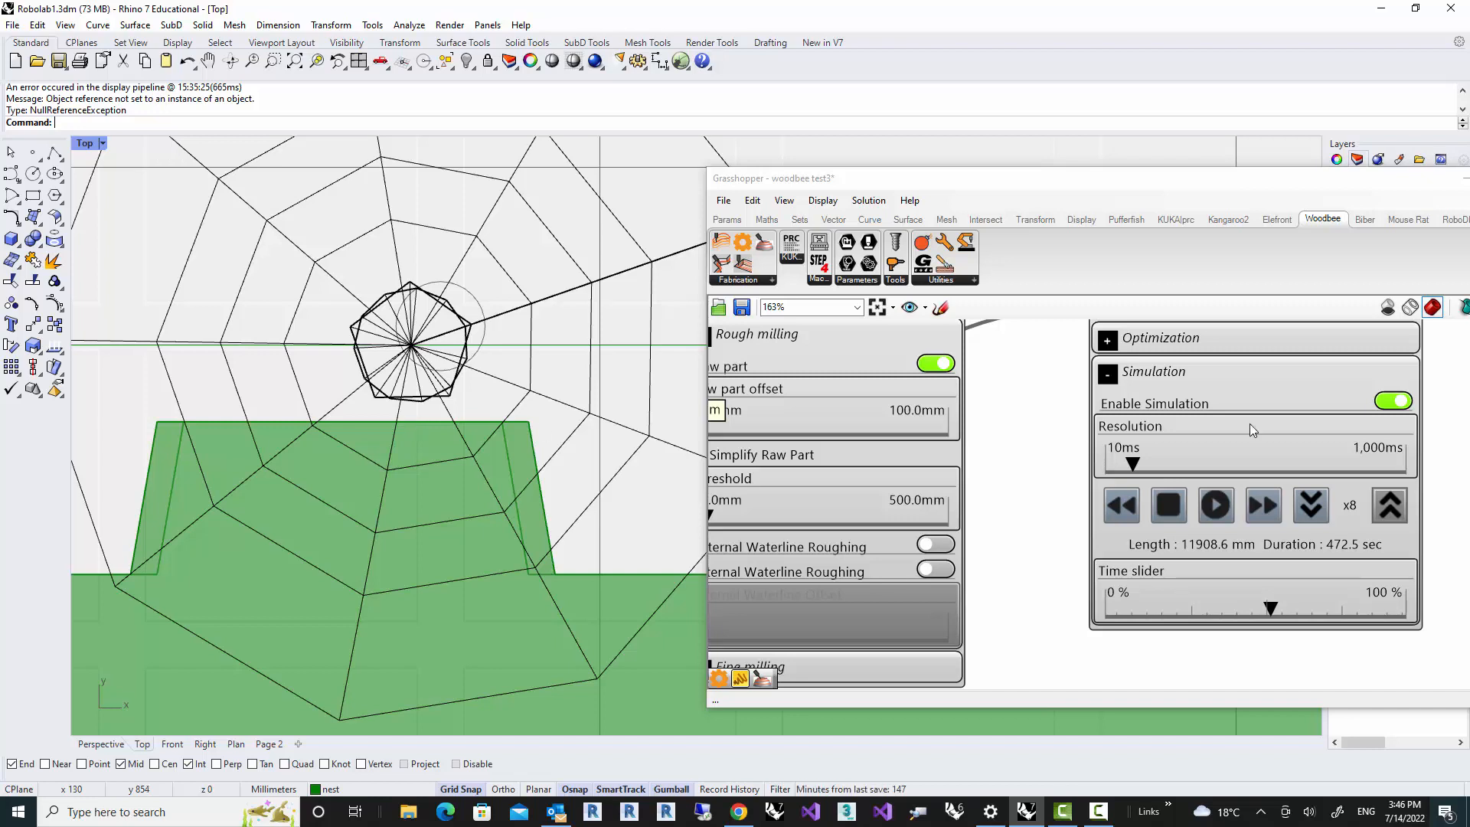
Step: Set the raw part offset in the rough milling settings to 3 mm
right_drag(1040, 433, 1208, 444)
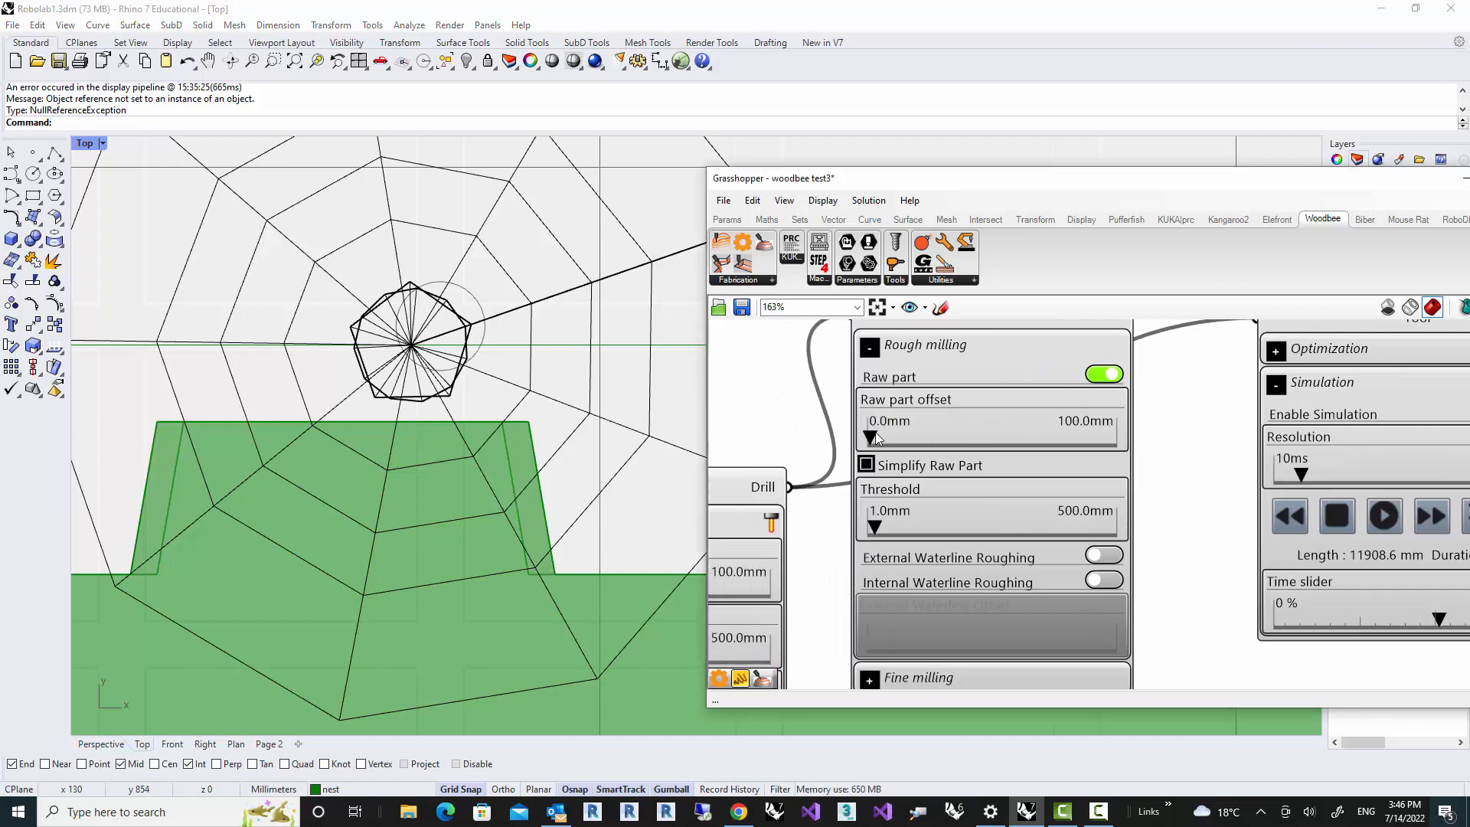
mouse_move(873, 439)
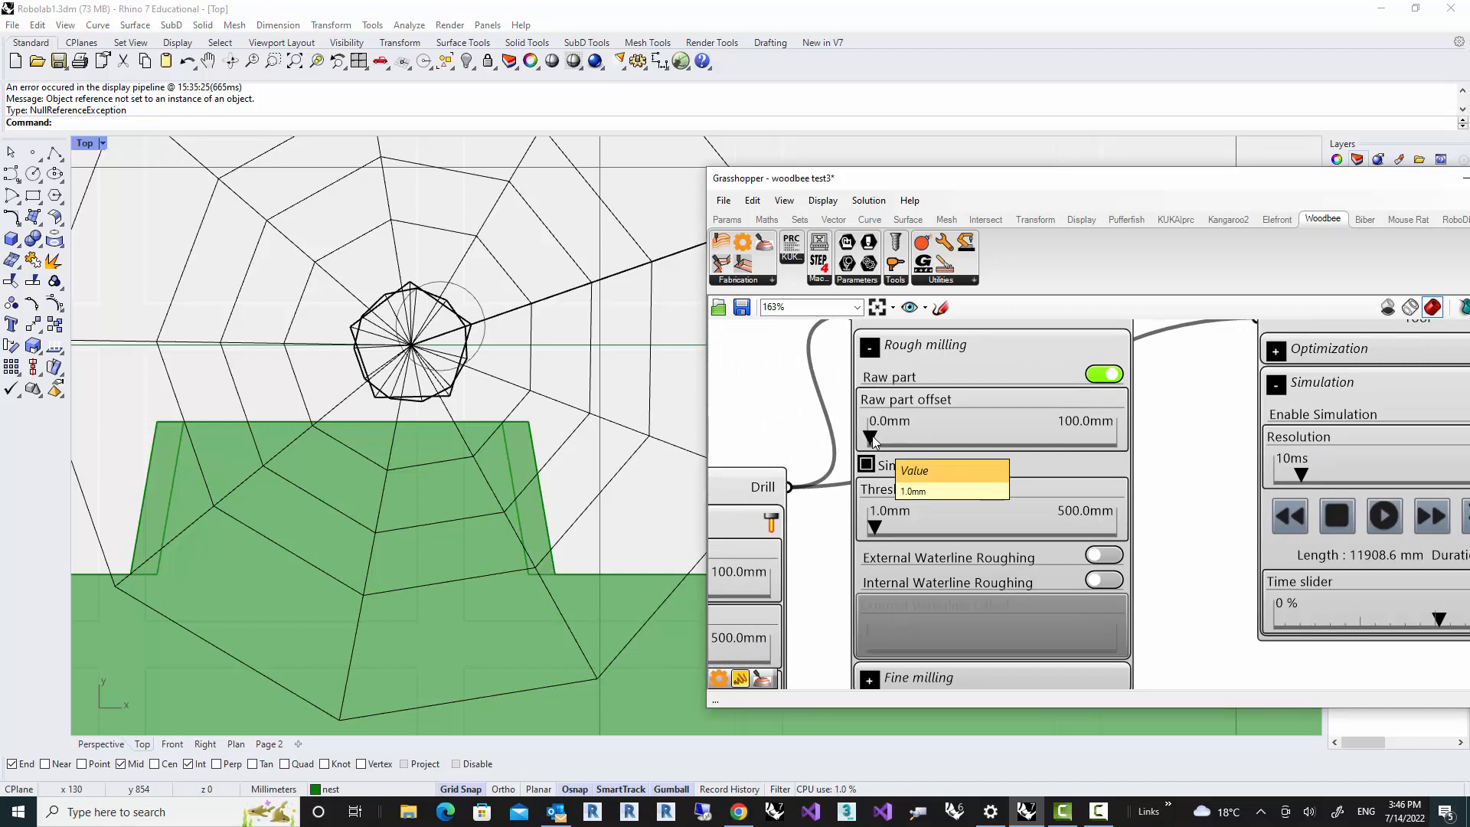
double_click(872, 438)
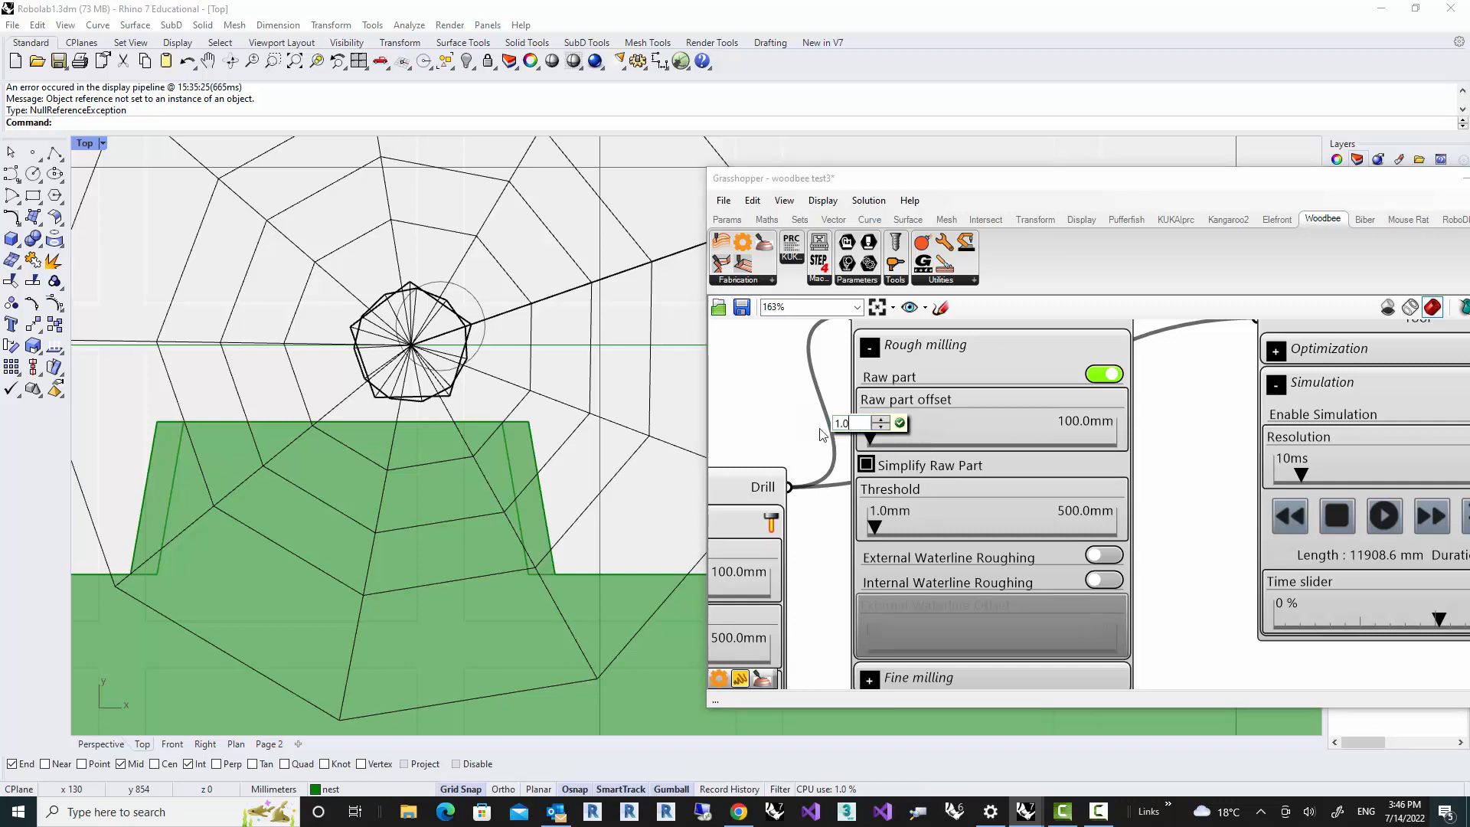
drag(819, 434, 810, 435)
text(3)
key(Return)
Step: Put the simulation time back to 55 % and check the tool's clearance from panel 1's tab with the new offset
scroll(479, 437, down, 4)
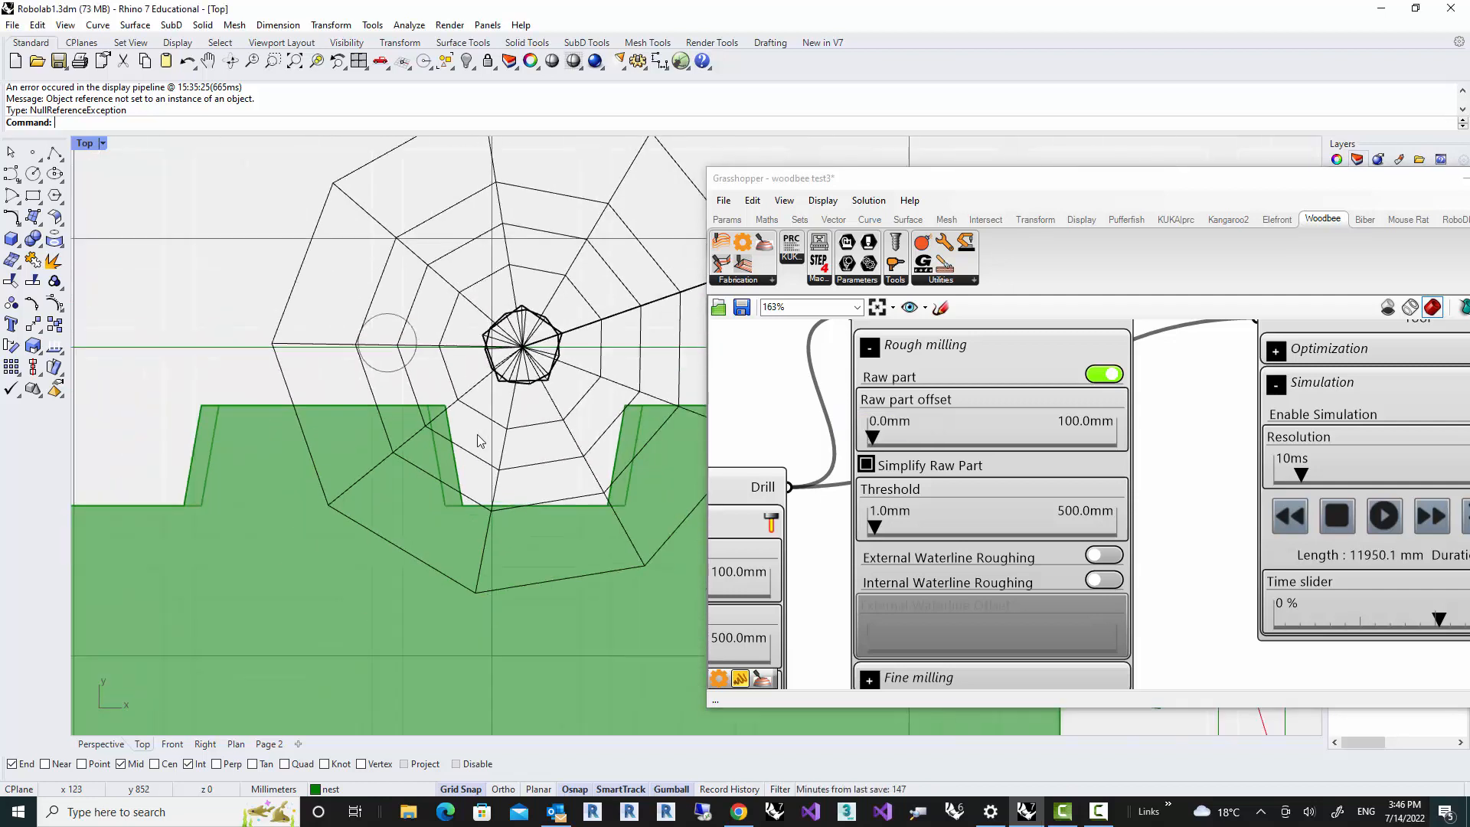
scroll(1041, 492, down, 3)
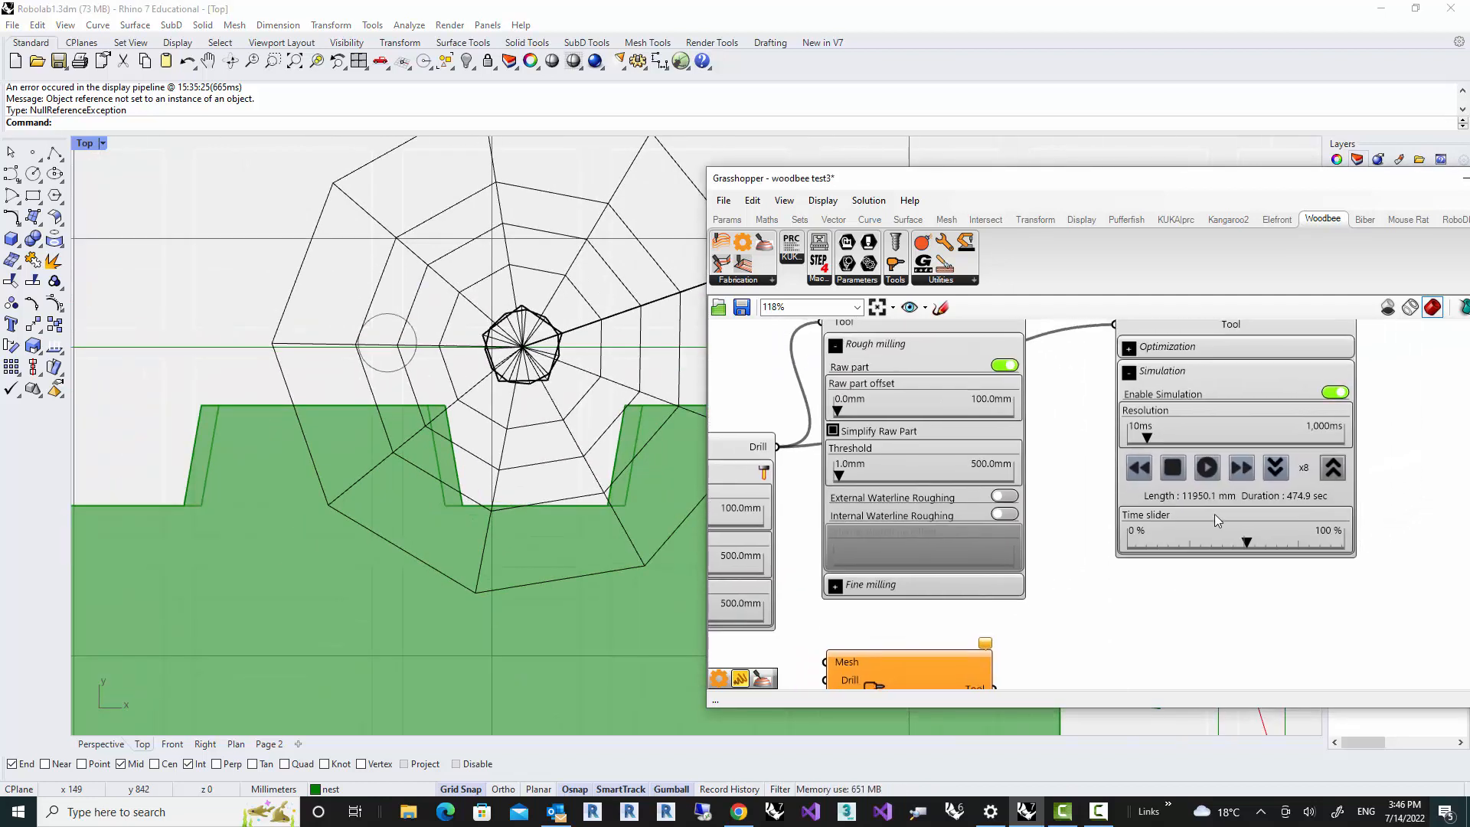
scroll(1221, 528, up, 5)
drag(1245, 573, 1242, 574)
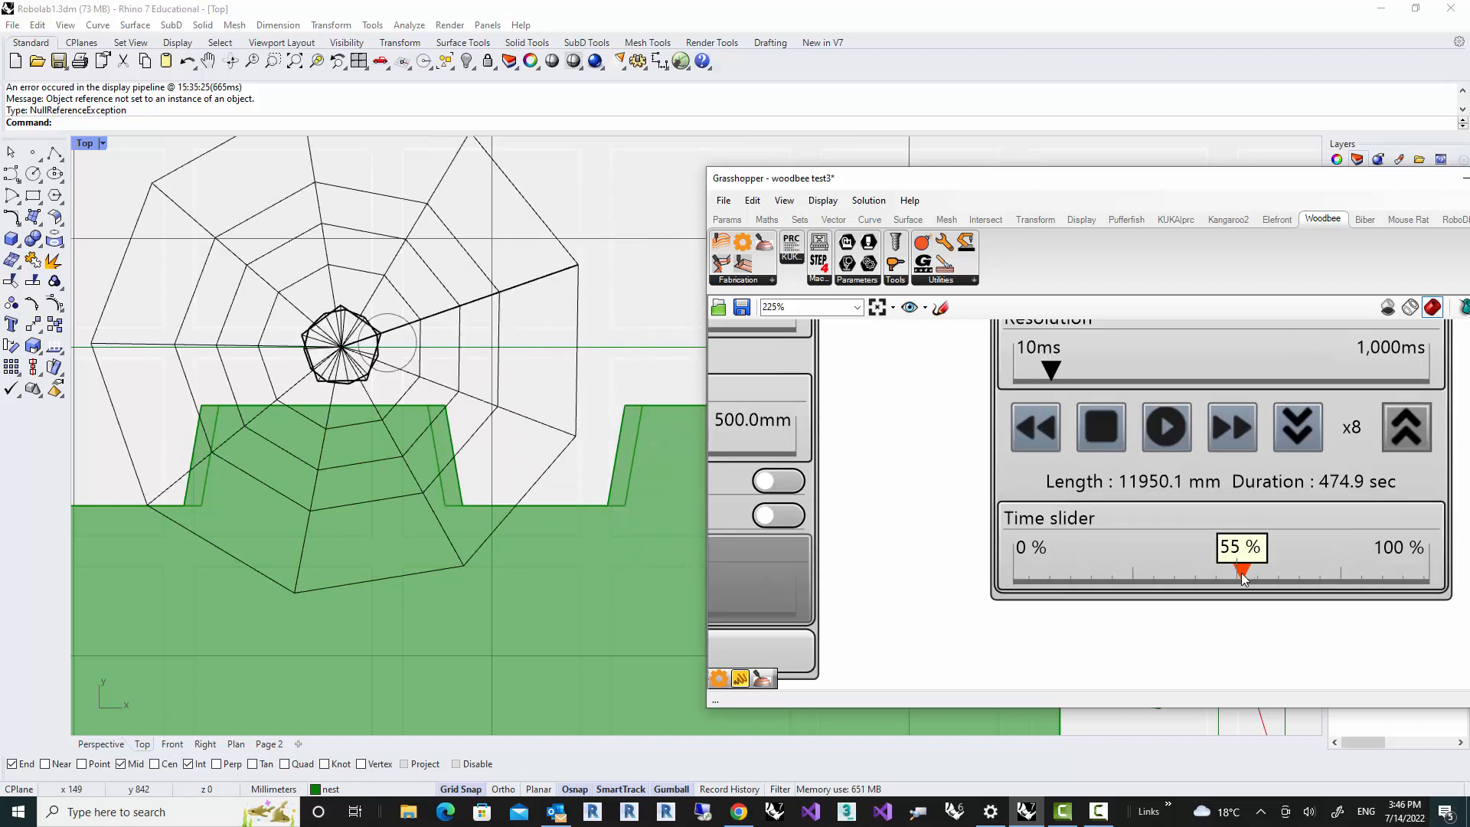
right_drag(342, 393, 374, 399)
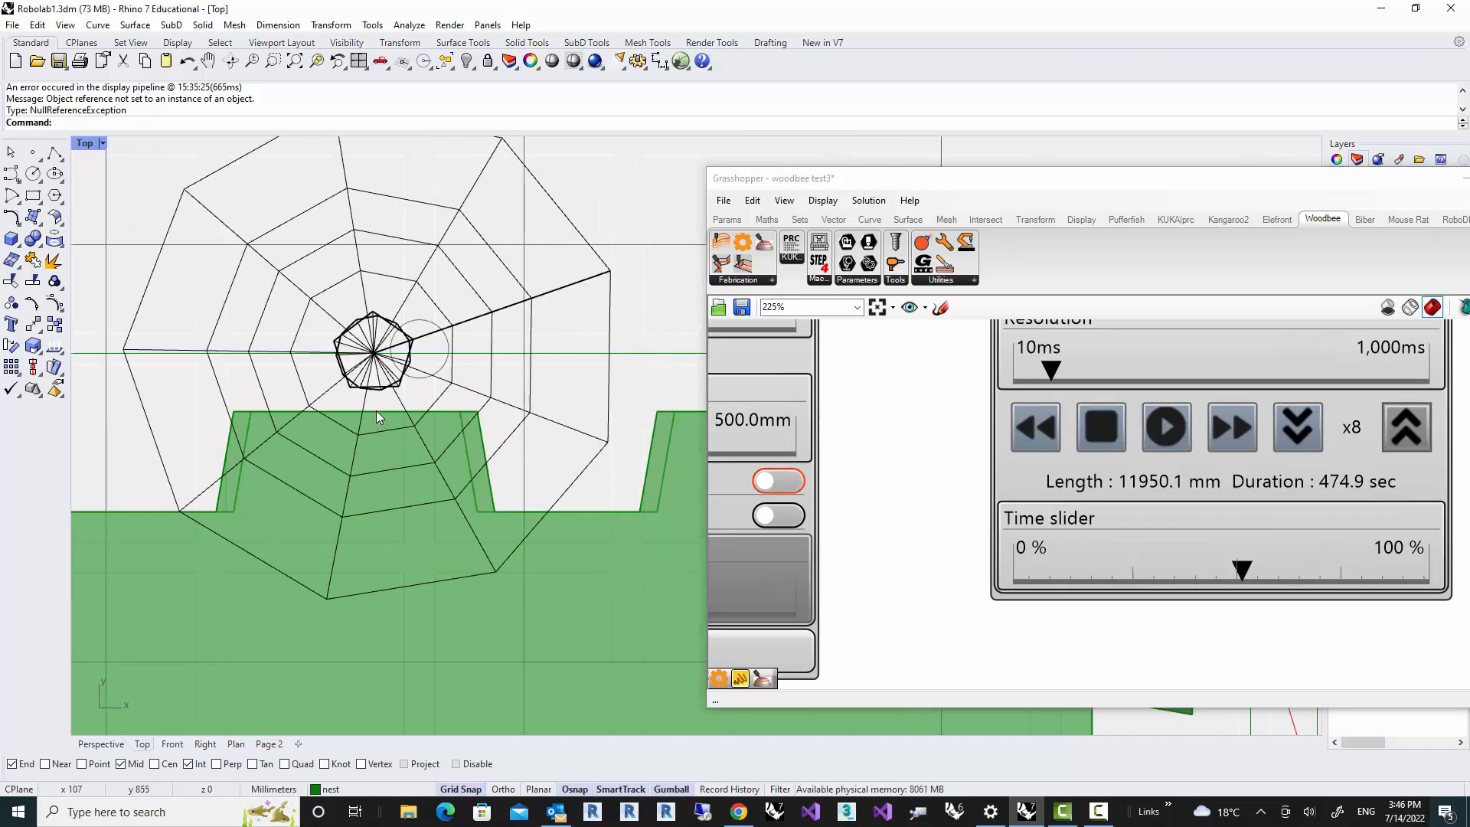
Step: Switch from the maximized Top viewport to a maximized Perspective view showing the tool, panels and table from a low angle
scroll(375, 411, down, 5)
key(ctrl+m)
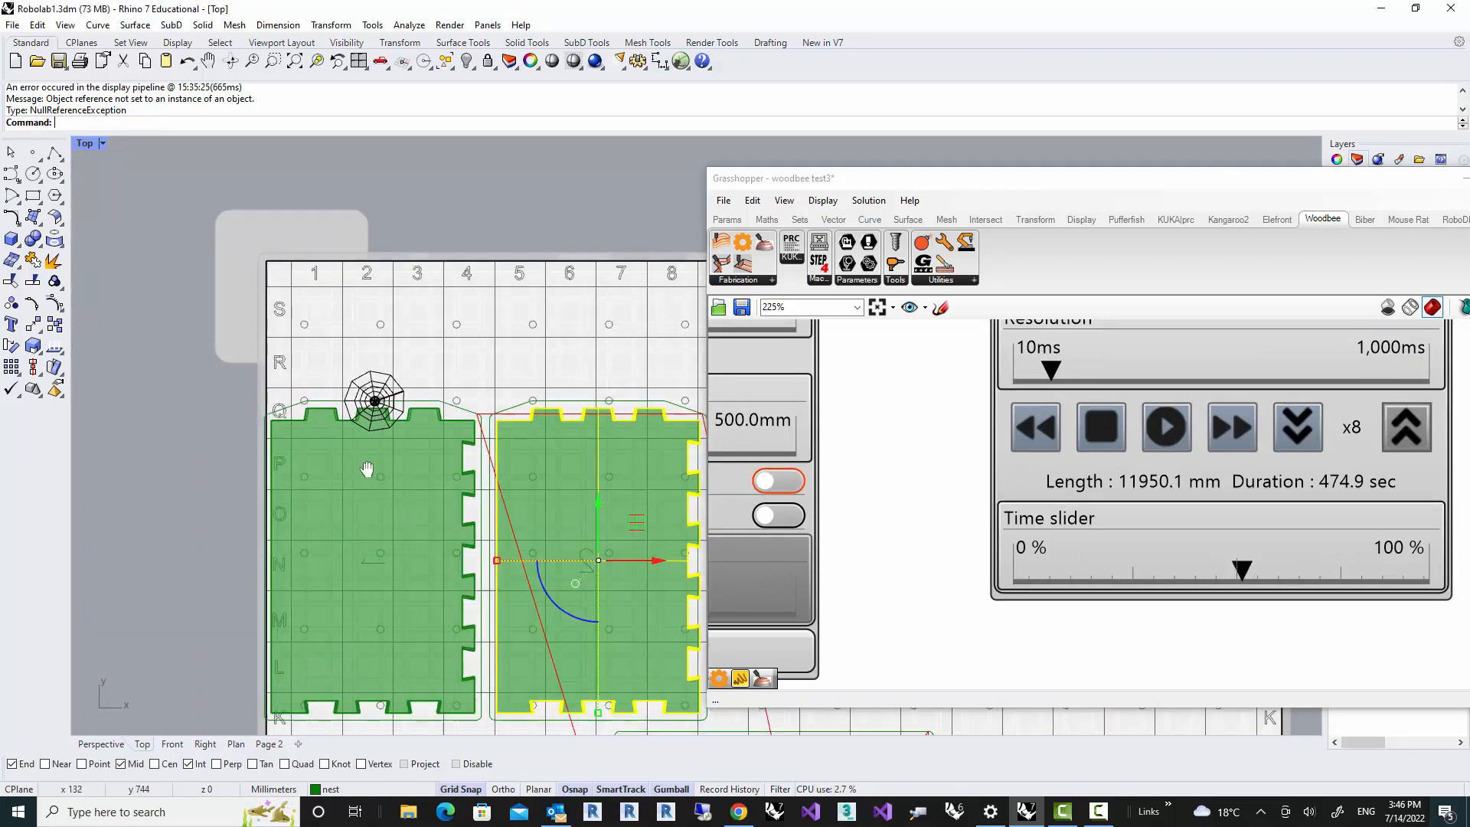
right_drag(506, 389, 501, 359)
double_click(407, 143)
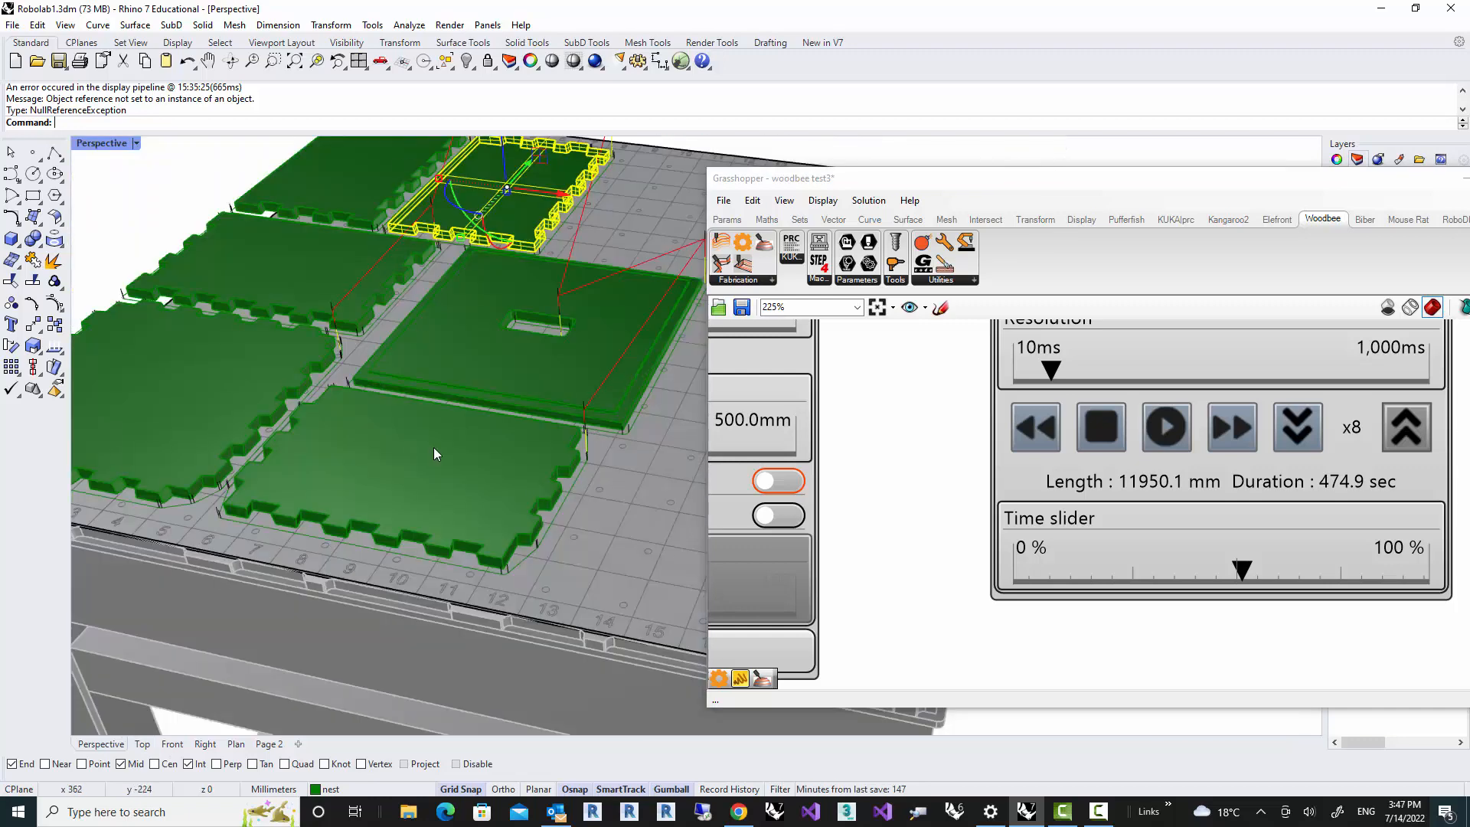
right_drag(434, 448, 411, 406)
scroll(402, 425, down, 3)
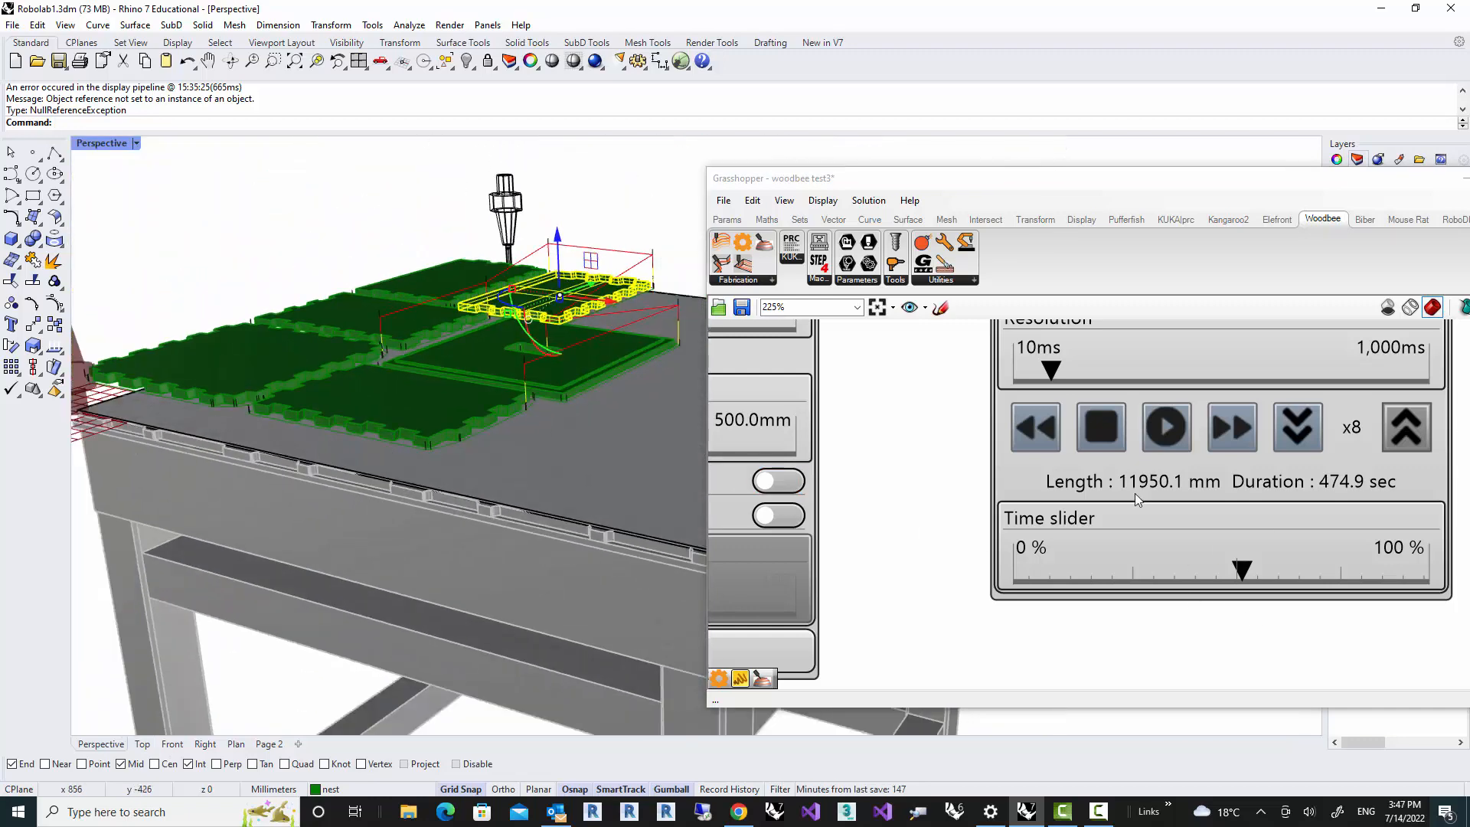
Step: Play the milling simulation and view the tool moving over the panels in perspective, with the whole milling definition in sight
click(1164, 431)
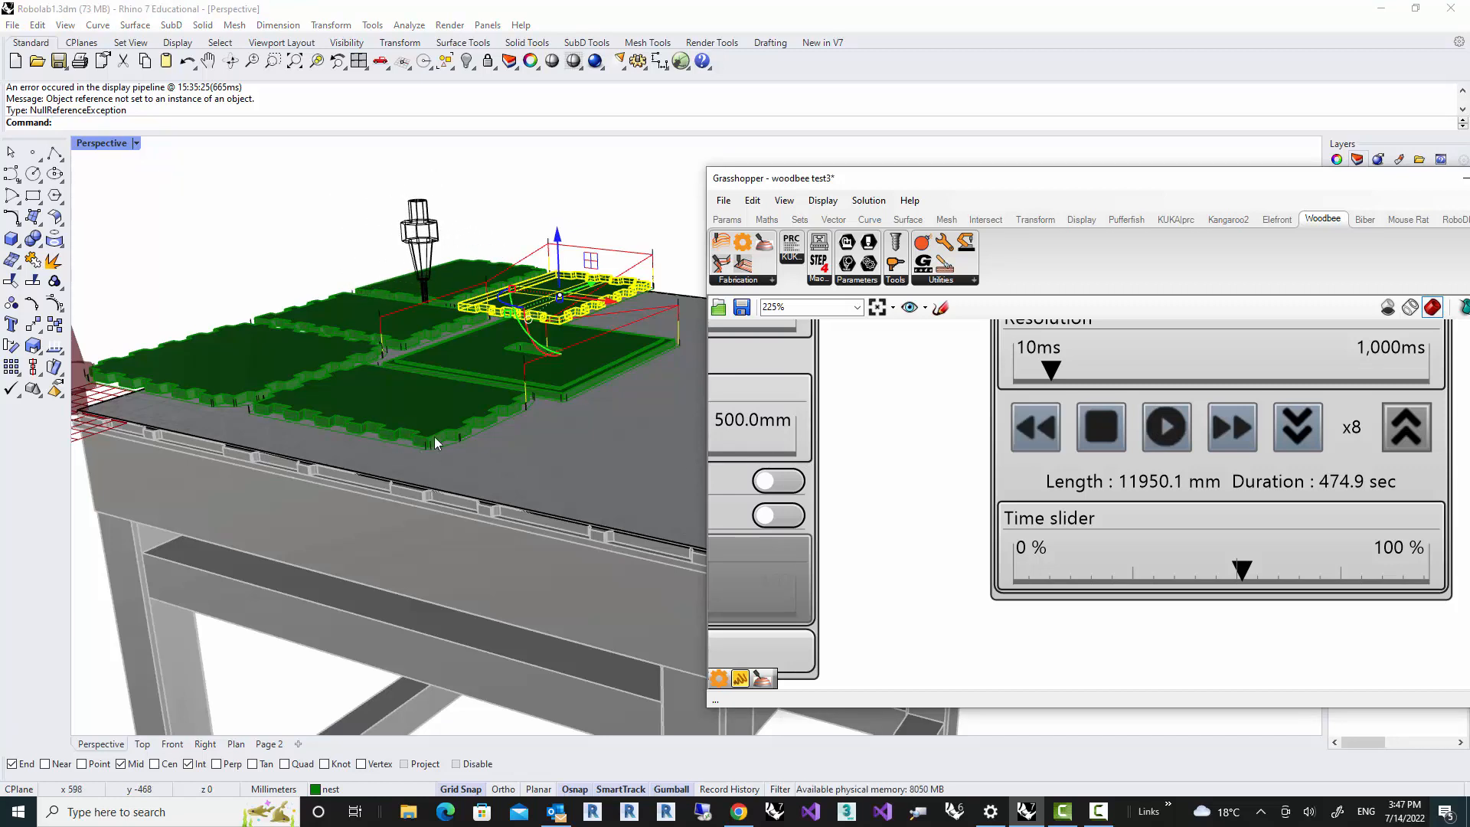
shift+right_drag(434, 437, 448, 524)
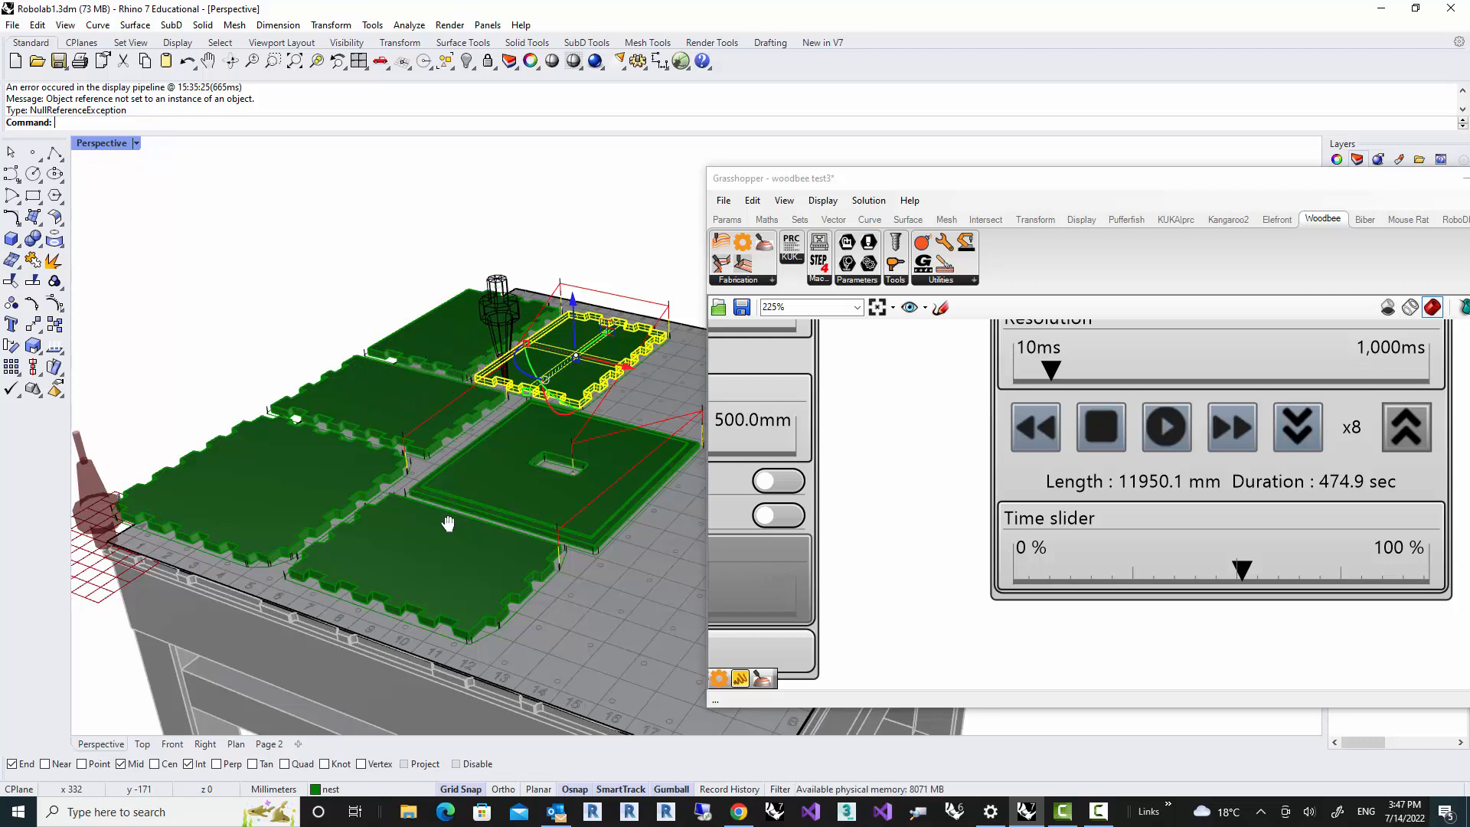
scroll(1051, 550, down, 5)
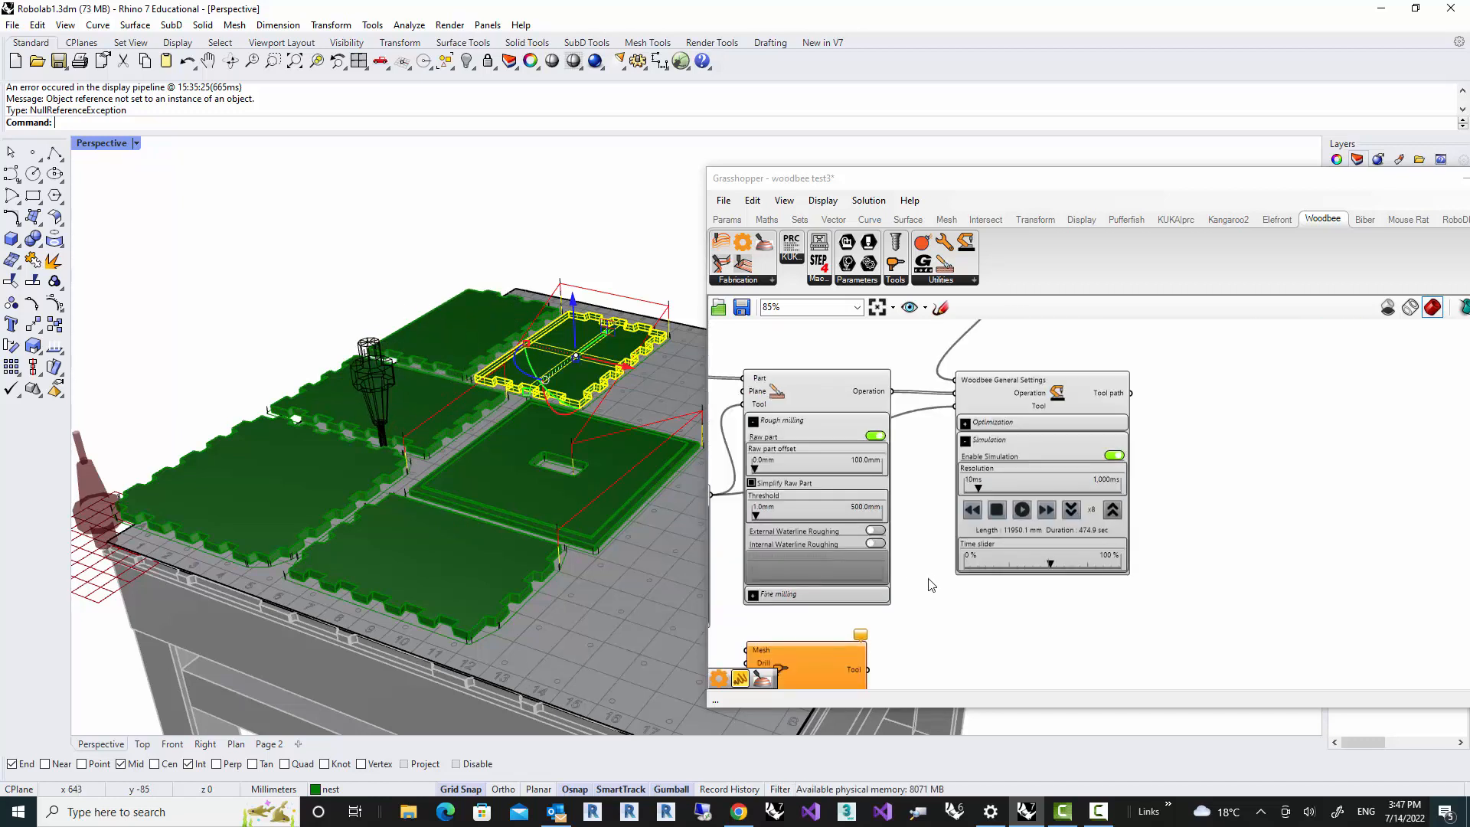
scroll(1093, 584, down, 1)
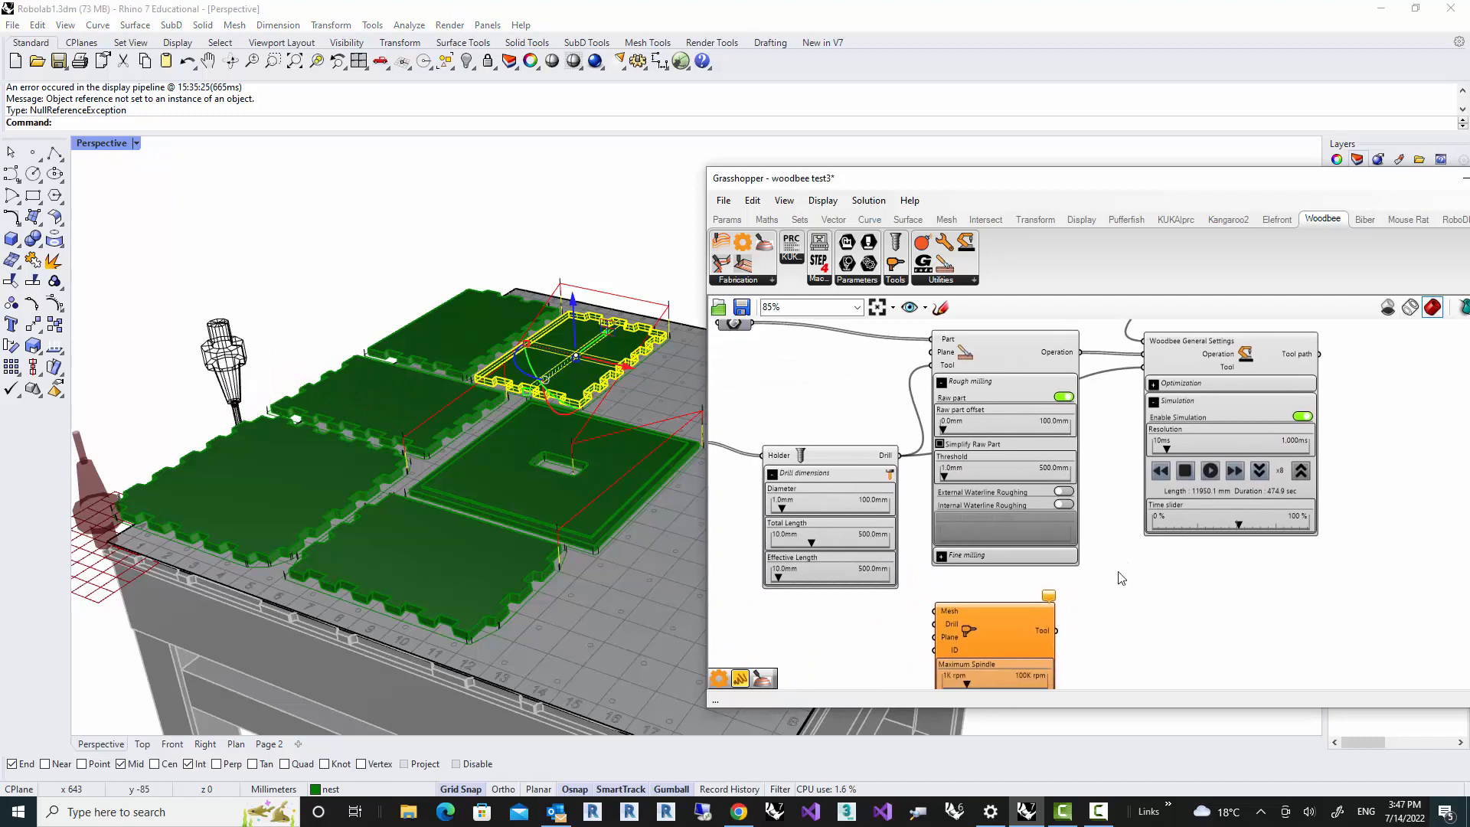